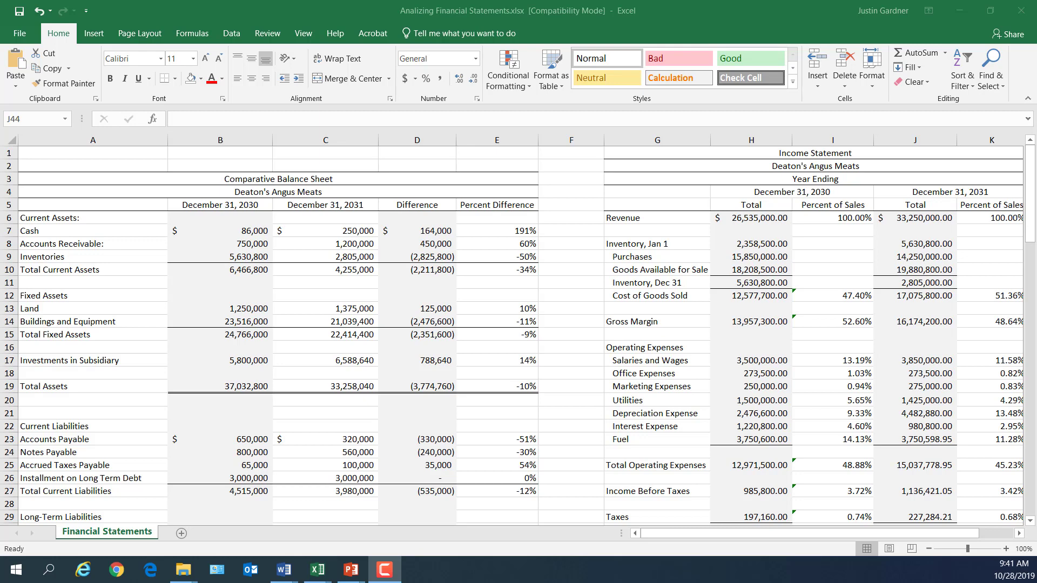
Review the Comparative Balance Sheet title and the company heading in rows 3 and 4.
click(91, 184)
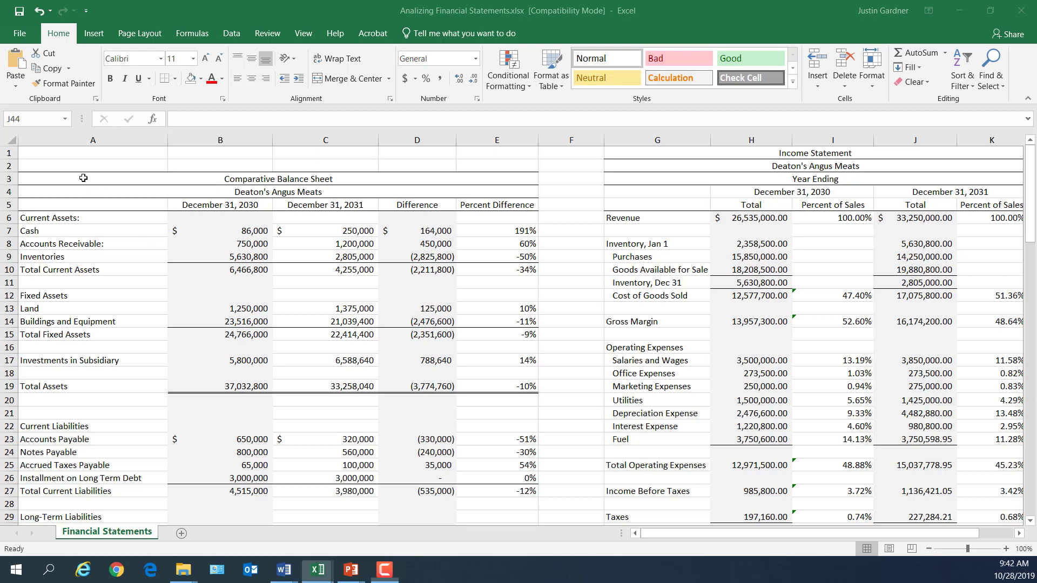
shift+click(389, 189)
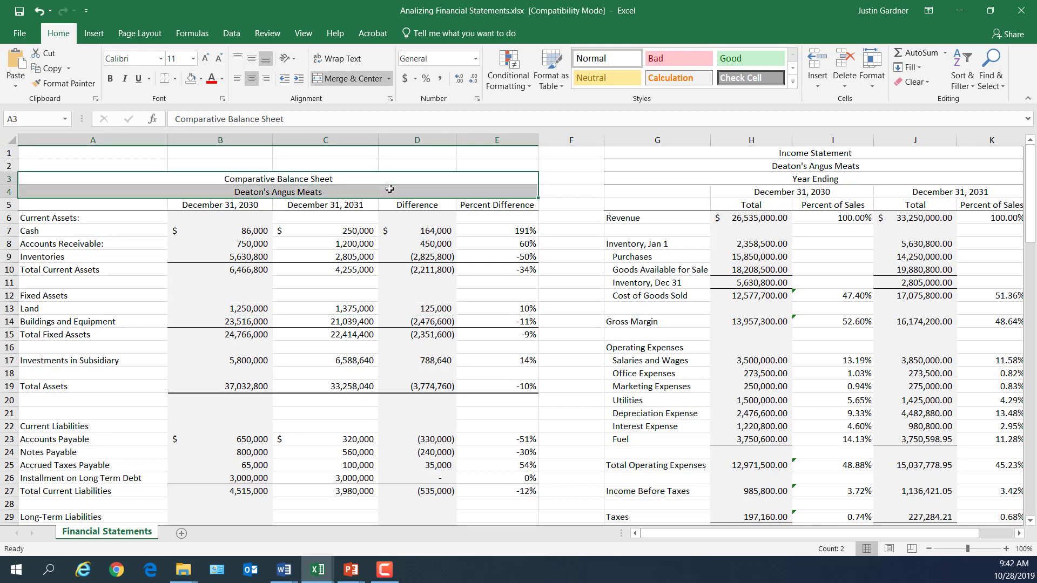
drag(188, 182, 371, 190)
click(278, 256)
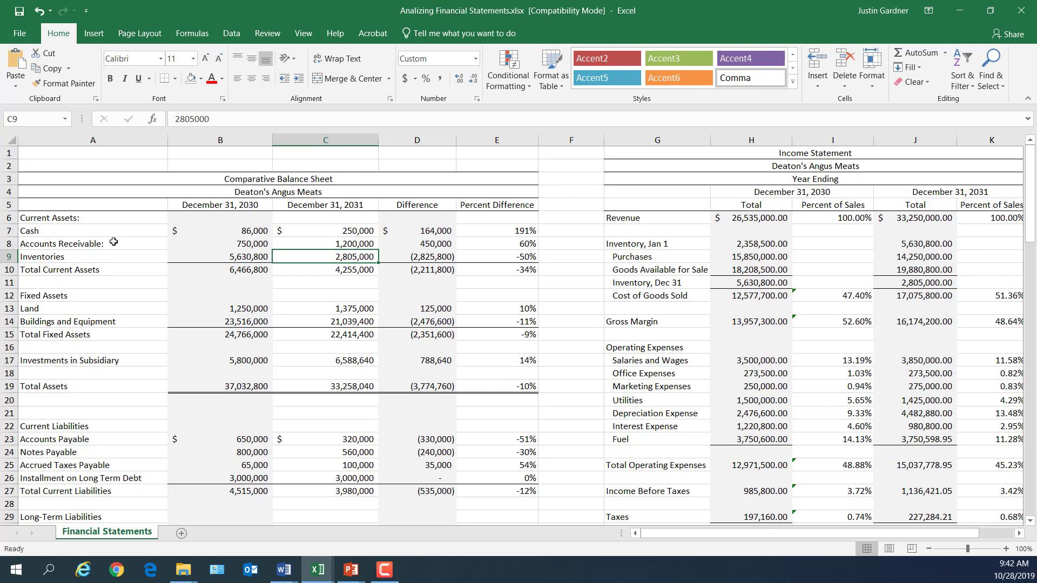
Look over the assets section in rows 6 to 19 and the liabilities section starting at row 22.
scroll(113, 242, down, 1)
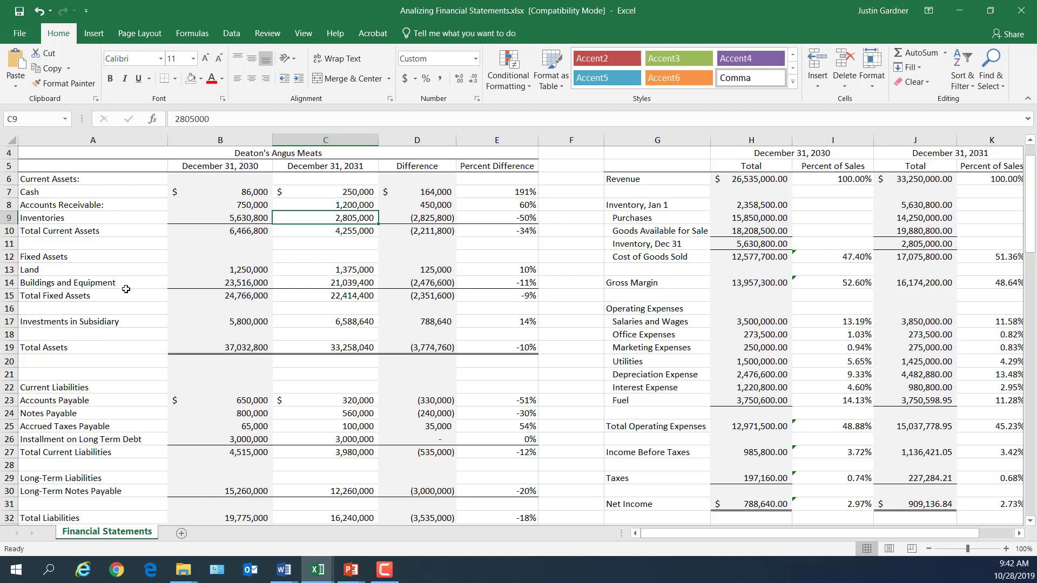
drag(517, 347, 63, 181)
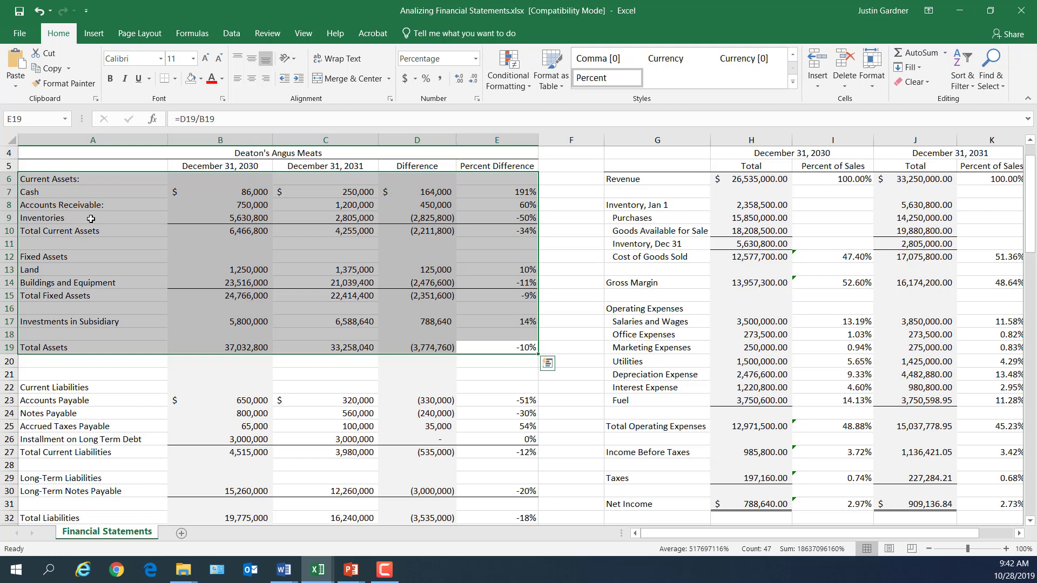
scroll(114, 341, down, 1)
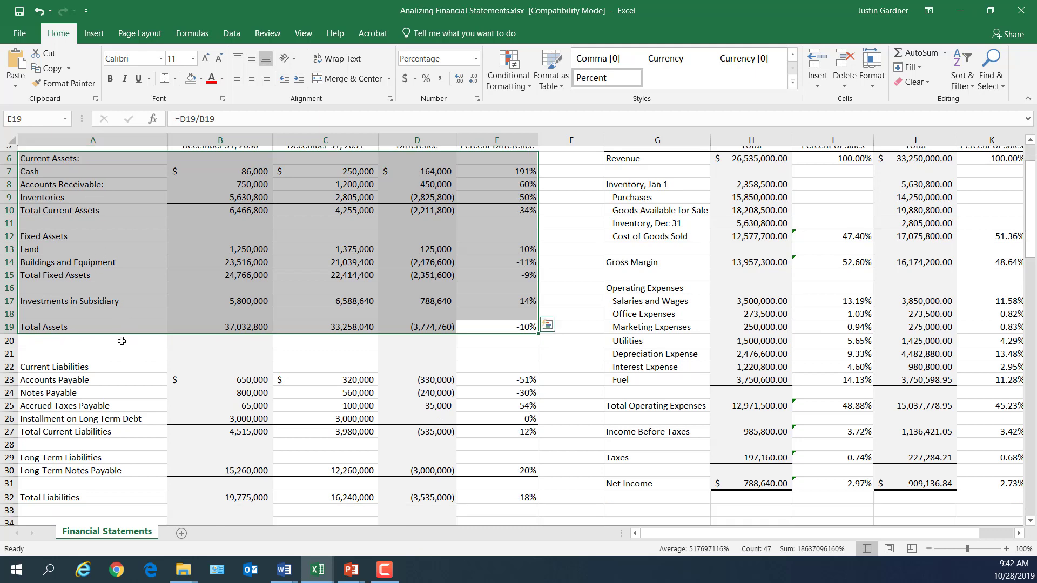
drag(59, 348, 469, 356)
scroll(469, 356, up, 7)
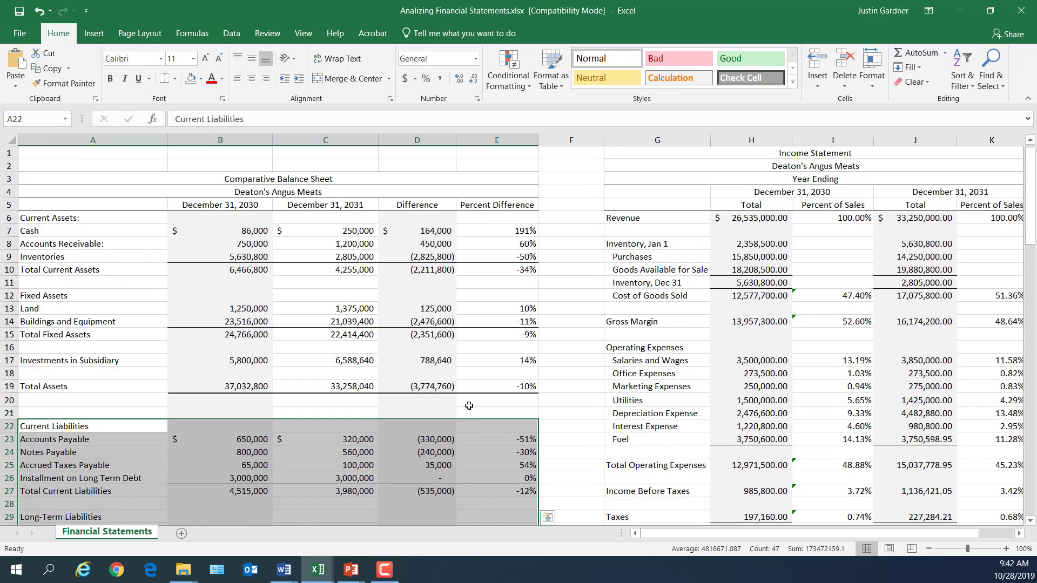
click(469, 402)
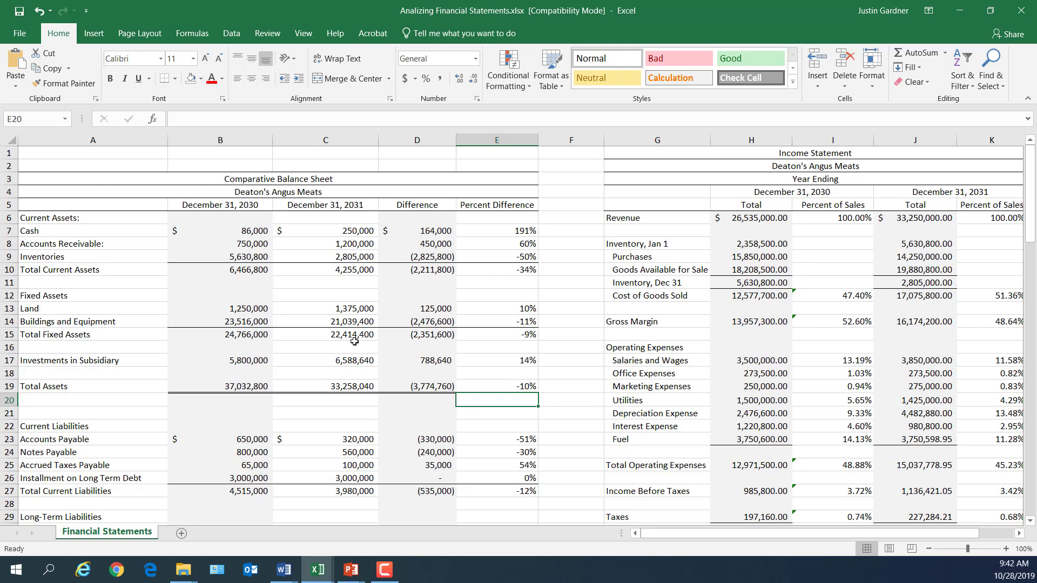
Examine the two balance sheet date headings in B5 and C5.
click(213, 205)
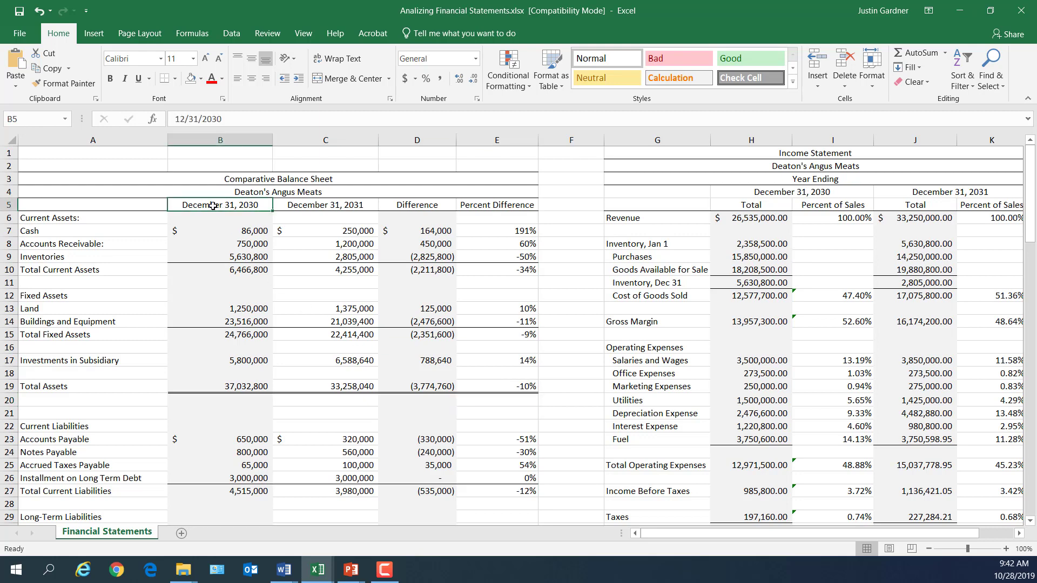
drag(214, 205, 329, 233)
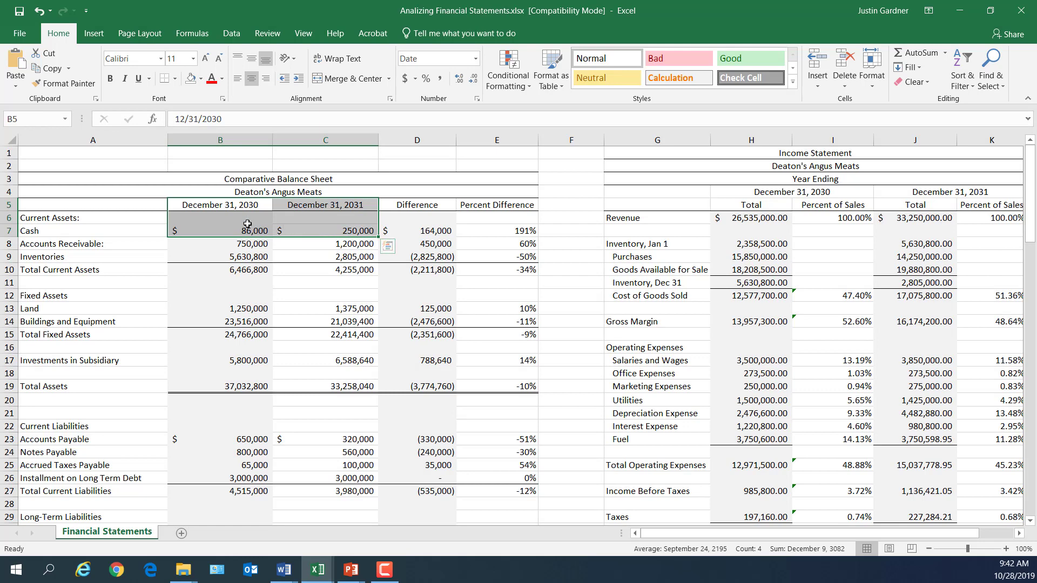
click(239, 204)
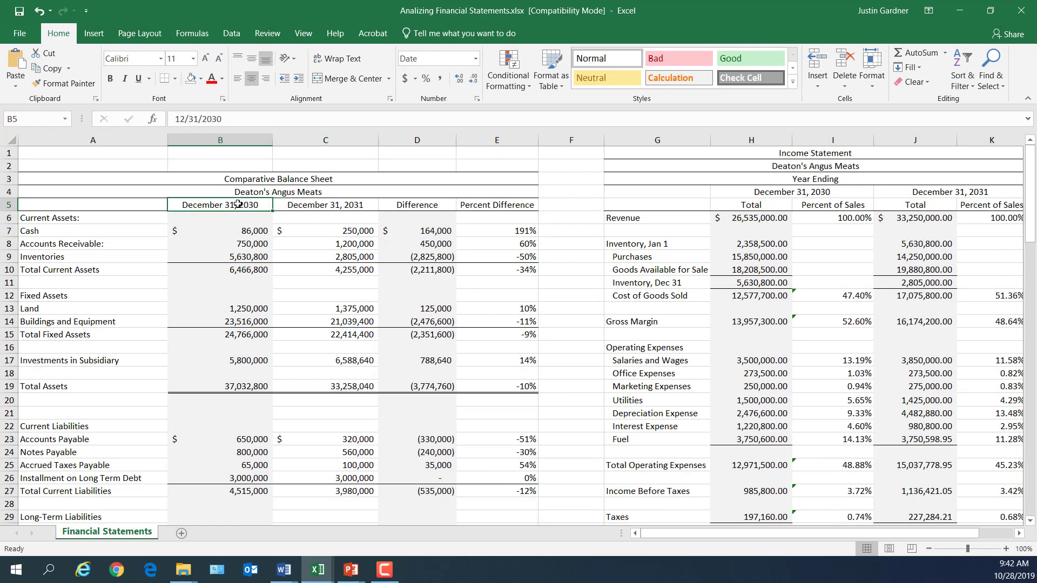
click(348, 204)
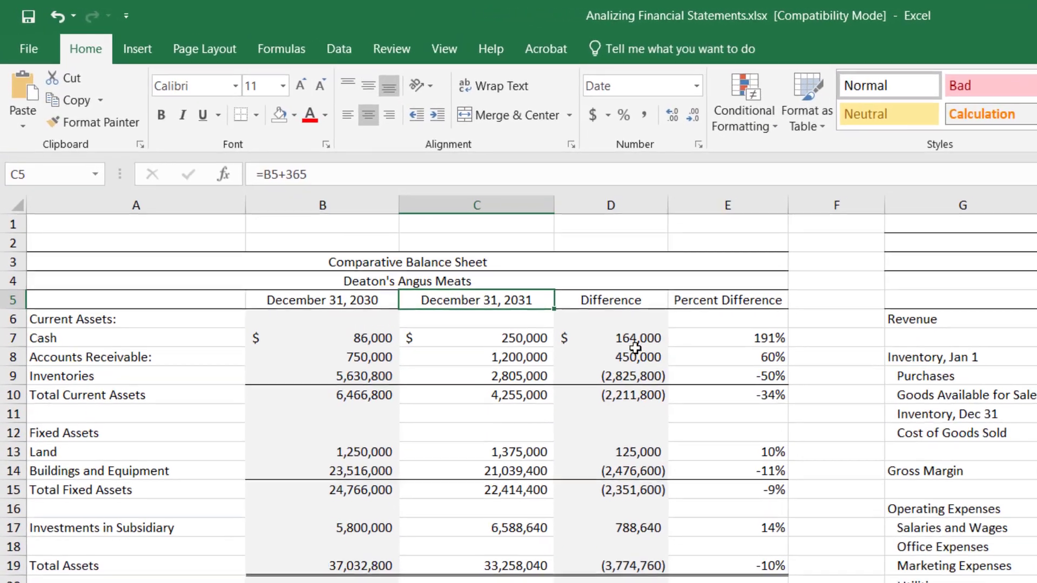
Inspect the Cash difference formula in D7 and the two year-end cash balances it refers to.
click(534, 293)
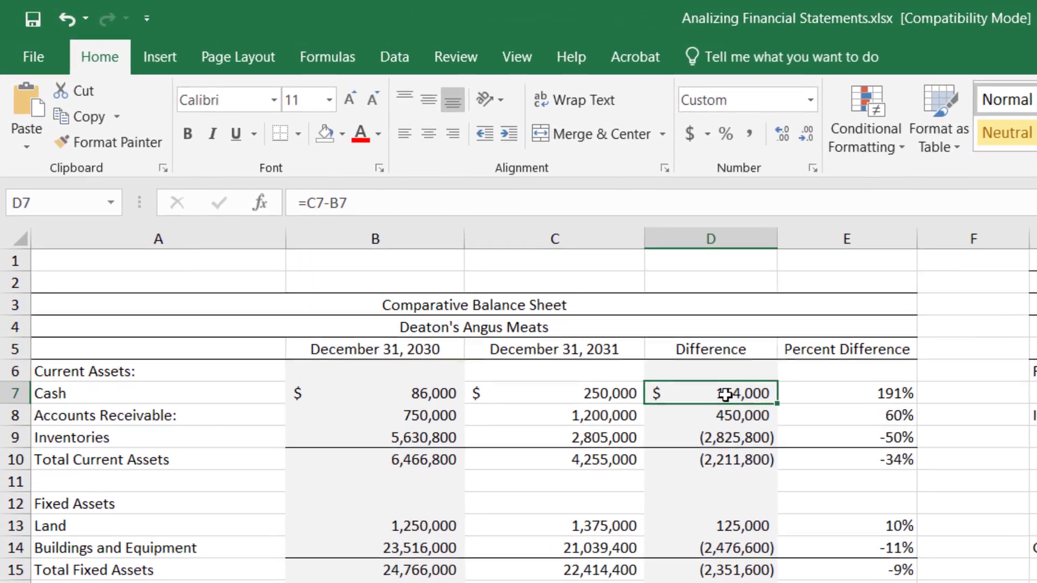
click(718, 410)
click(729, 393)
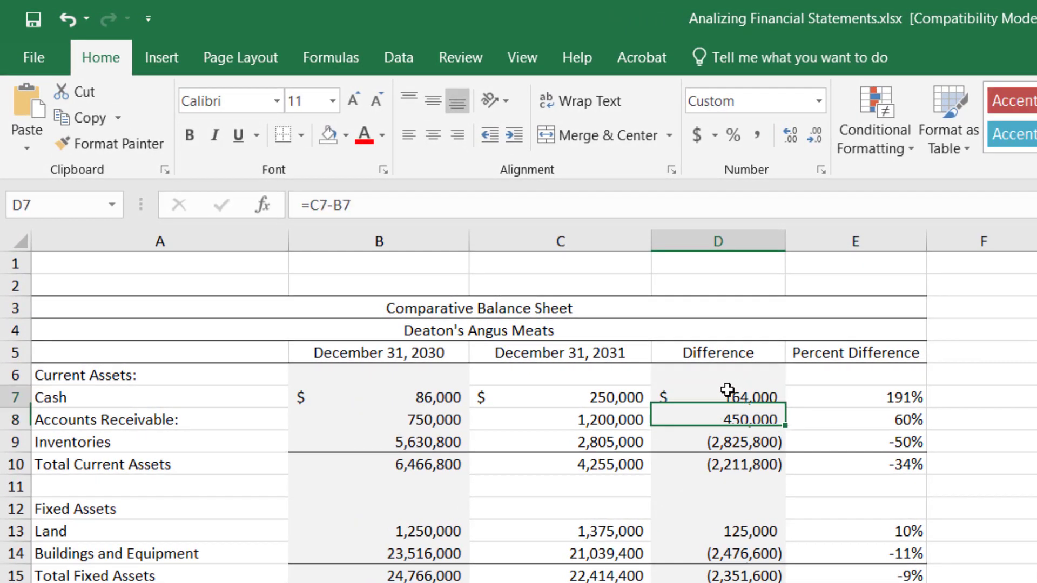
drag(409, 396, 543, 398)
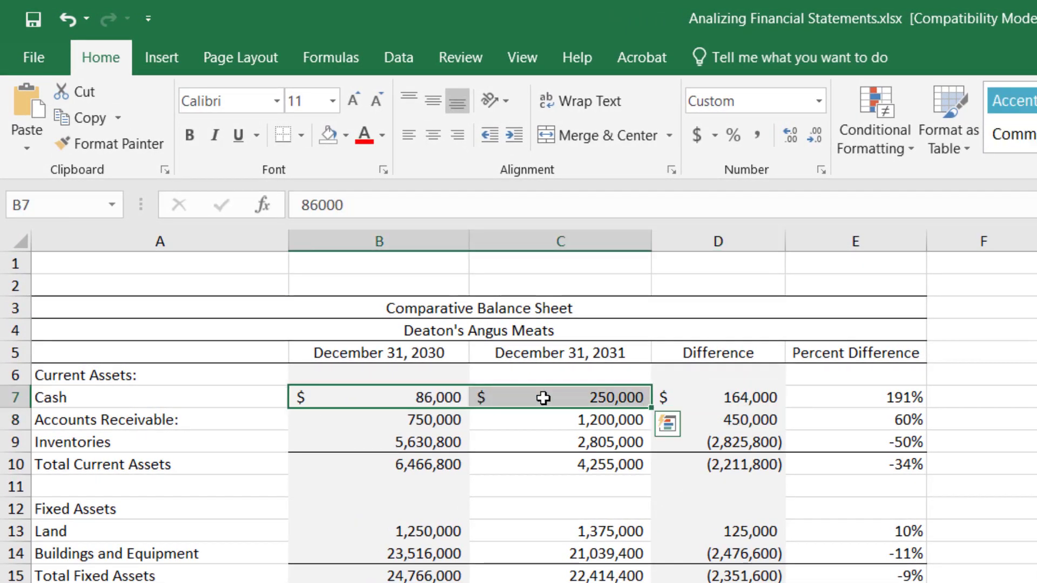
click(399, 397)
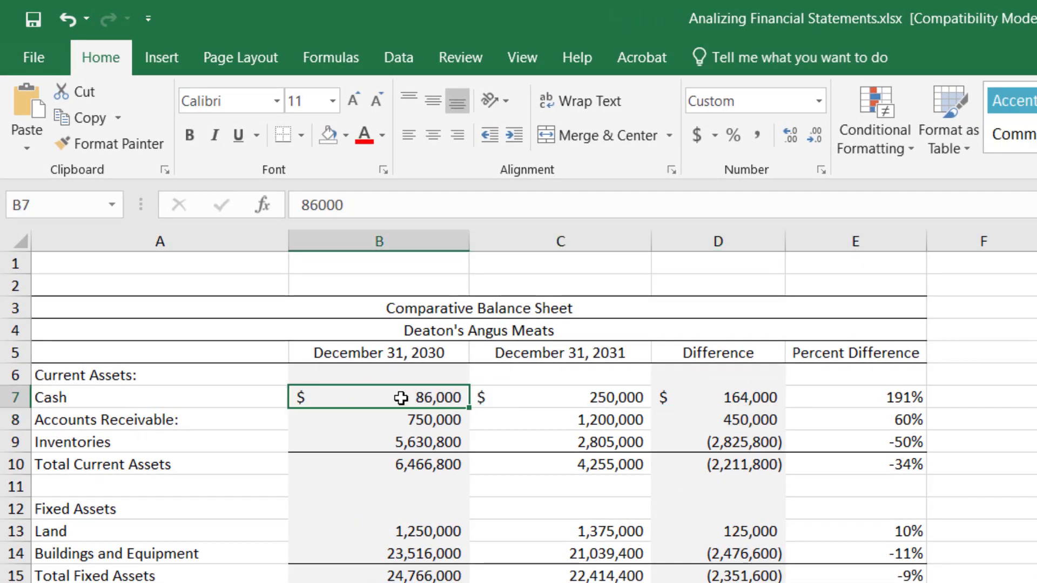
click(560, 399)
click(728, 400)
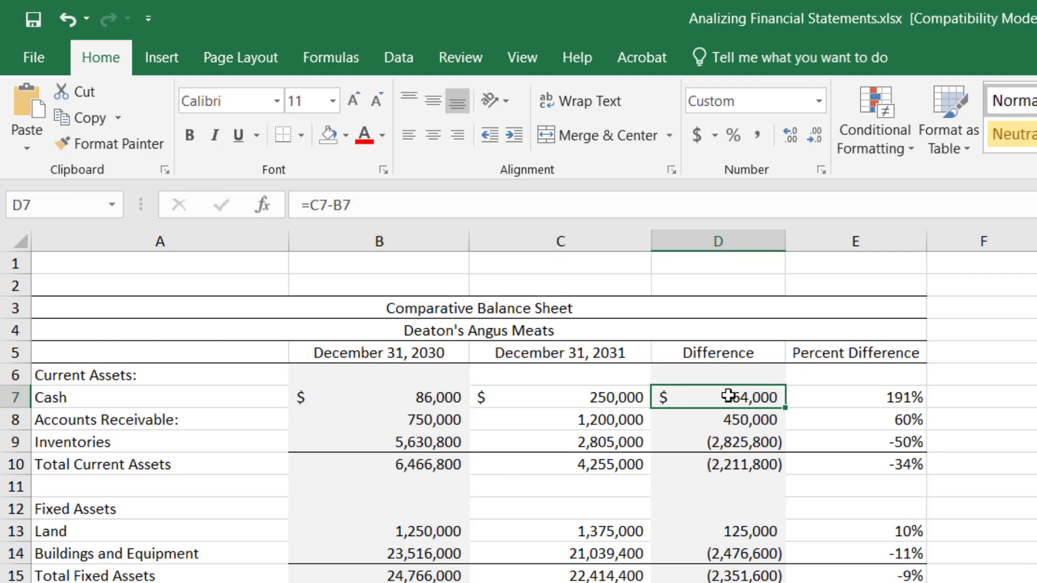
double_click(748, 397)
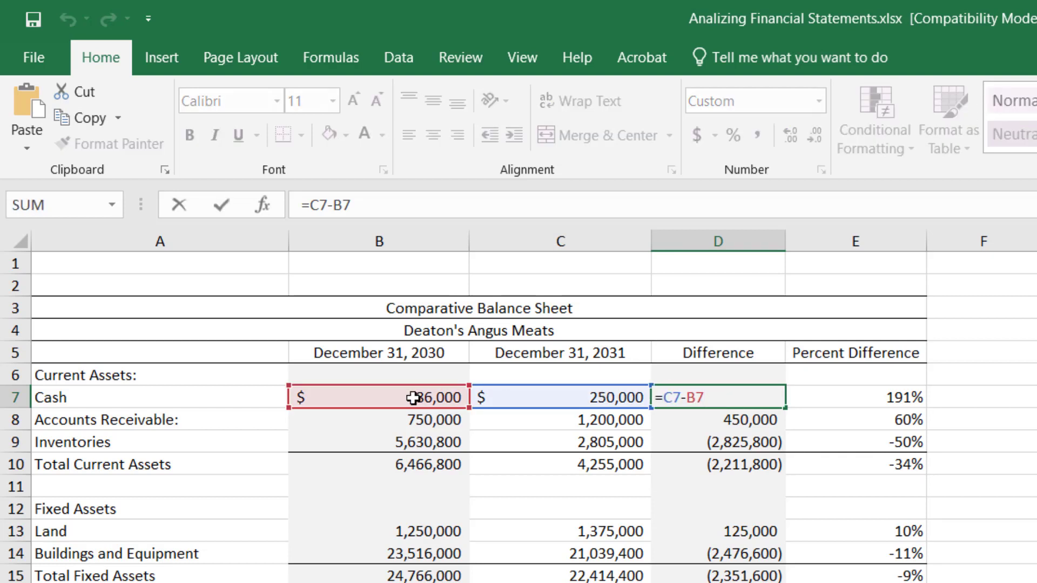
key(ctrl+Return)
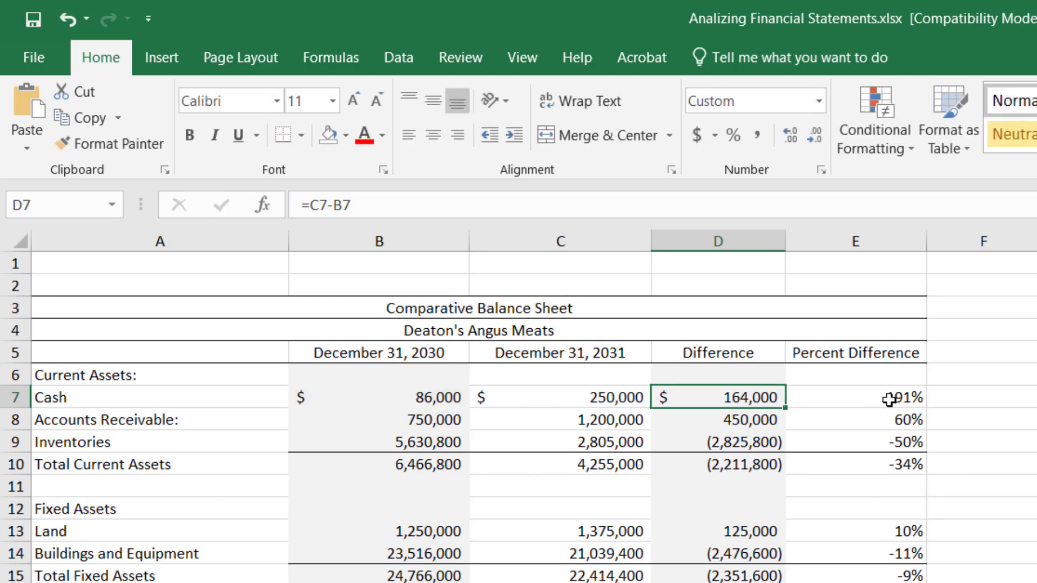
Inspect the Cash percent difference formula in E7 and the cells it references.
click(889, 400)
double_click(890, 400)
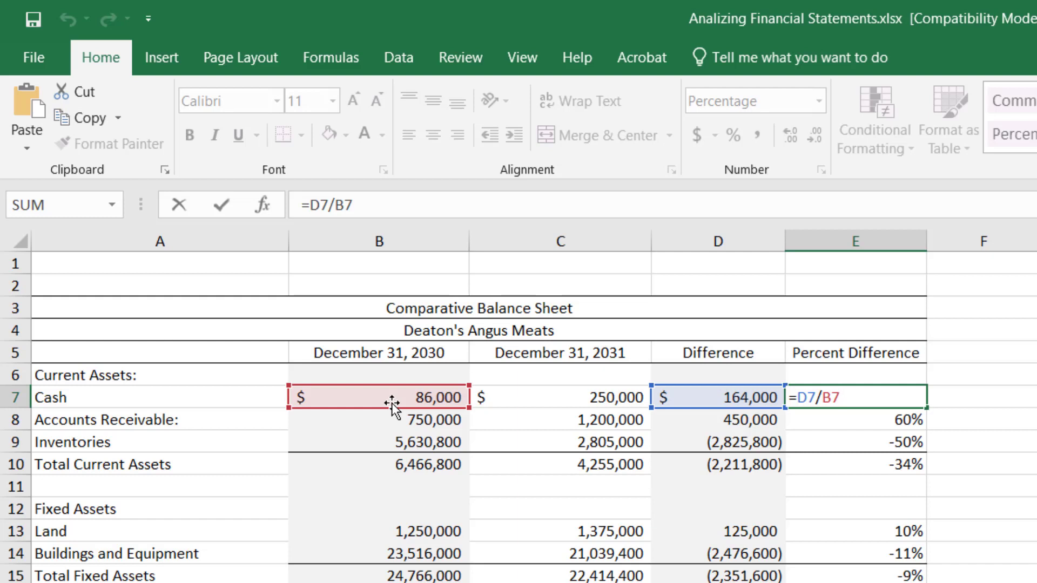
key(ctrl+Return)
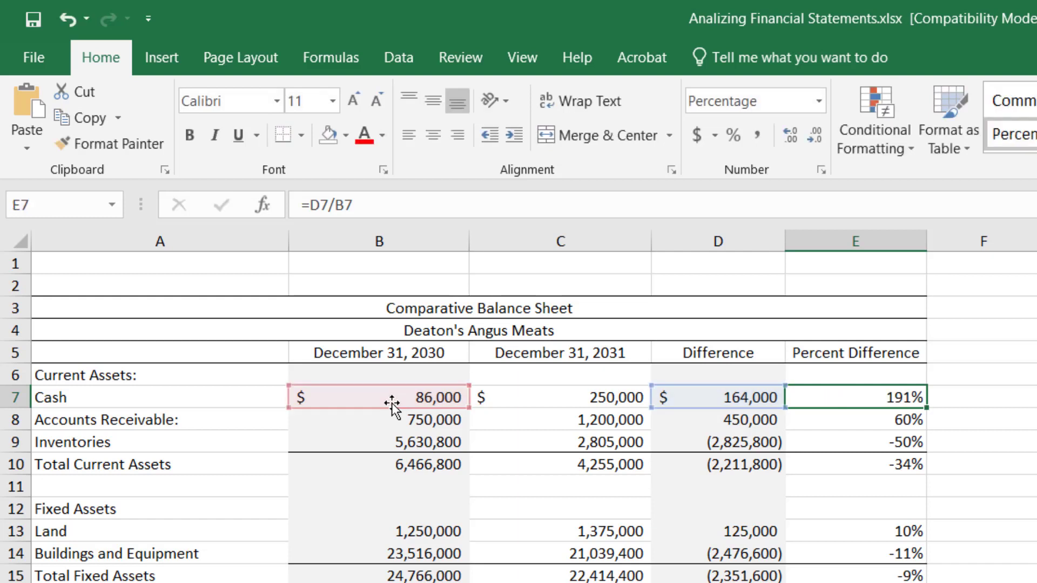
click(874, 419)
click(876, 400)
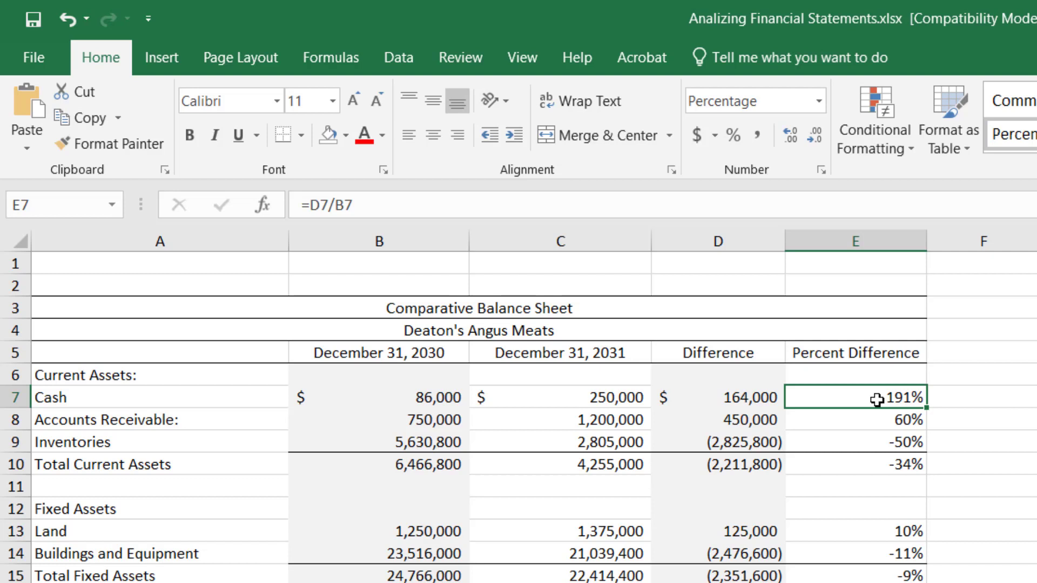
Compare the 2030 and 2031 Accounts Receivable balances in B8 and C8.
click(397, 423)
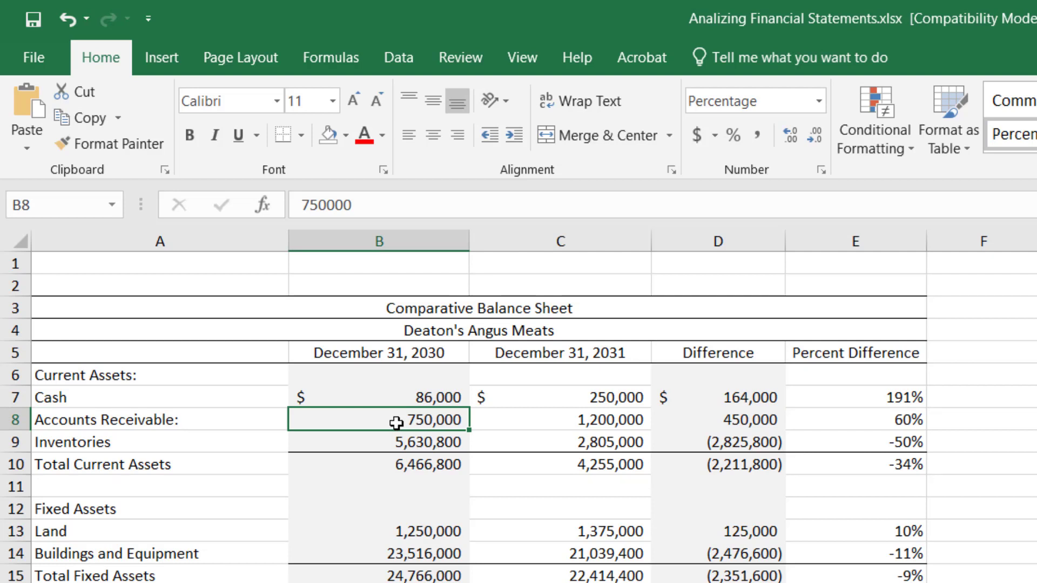
drag(397, 423, 597, 417)
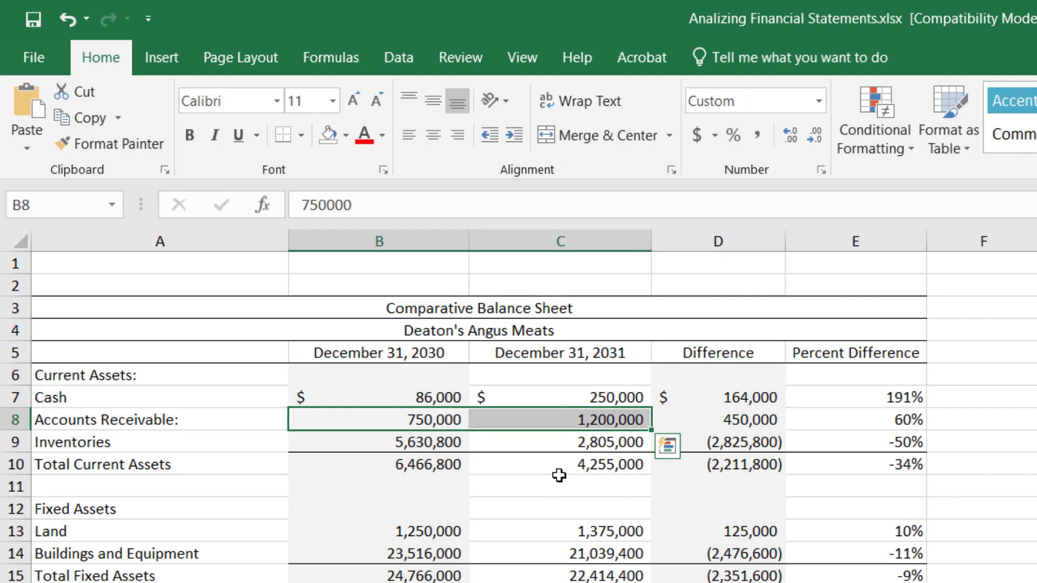
click(546, 501)
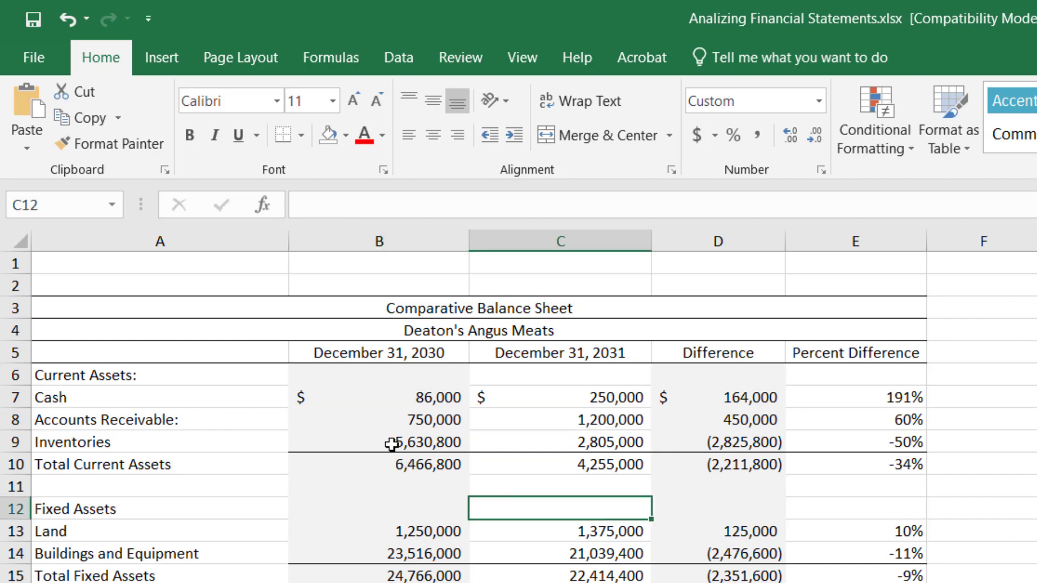
Examine the Inventories balances, difference and percent difference in row 9 against the 2031 receivable and cash balances.
drag(392, 443, 554, 445)
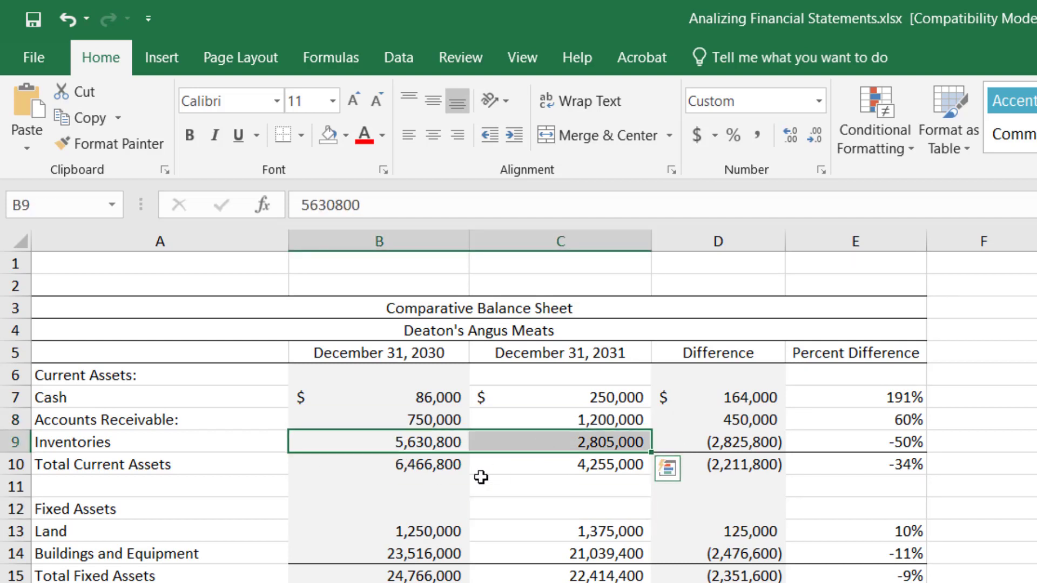
click(596, 444)
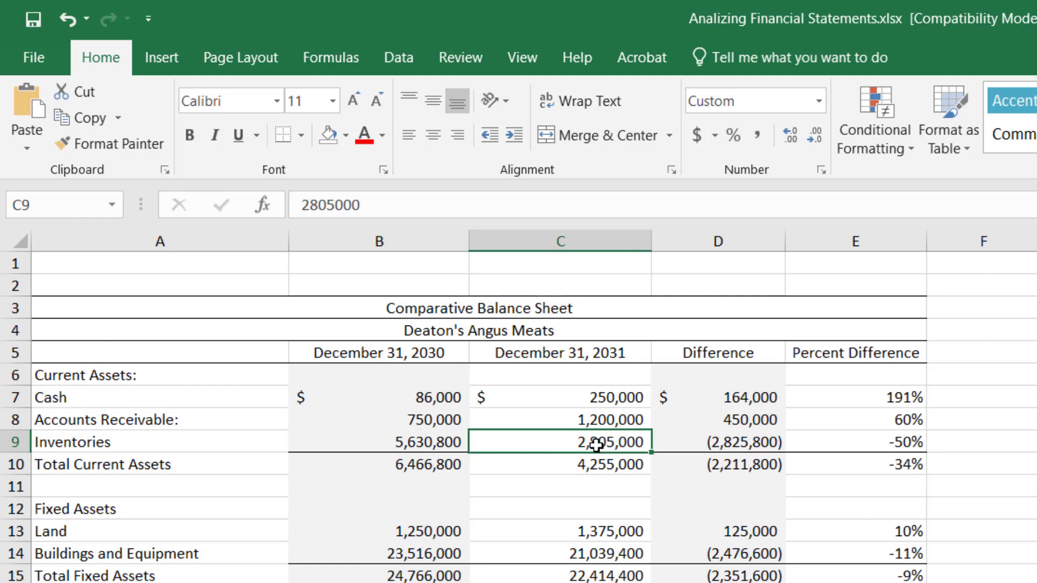
click(722, 445)
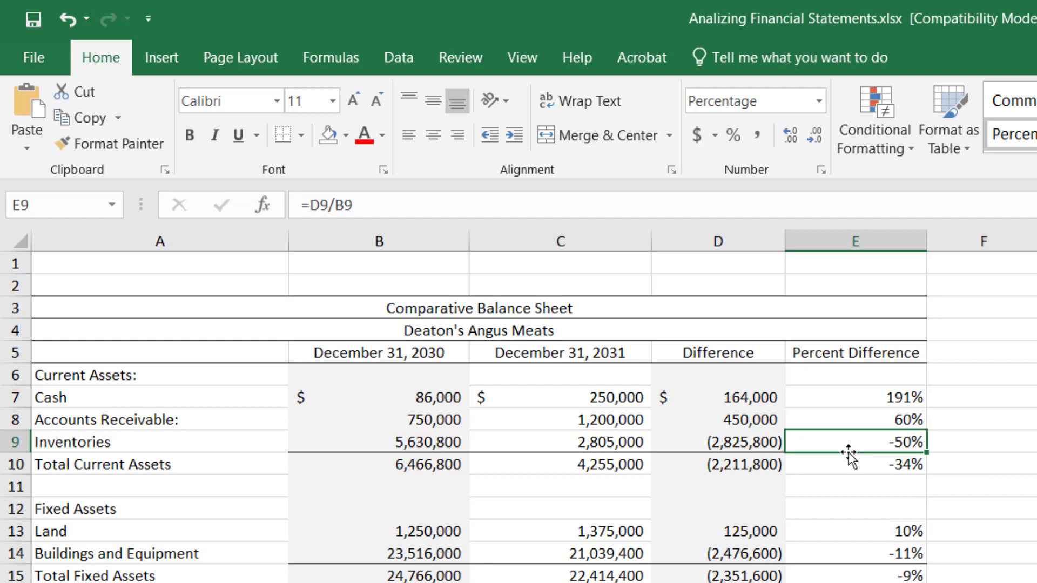
click(586, 420)
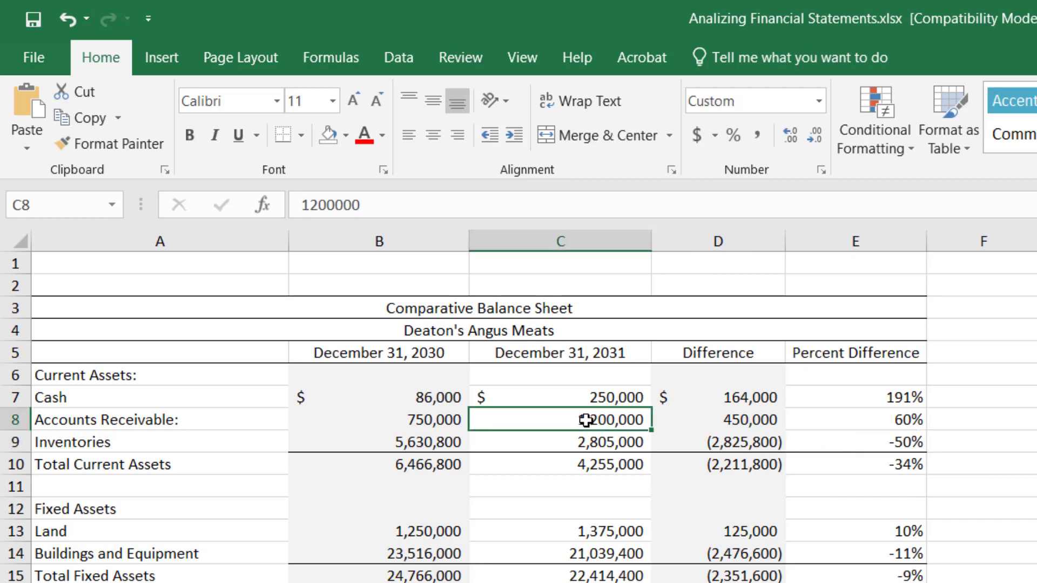
click(588, 397)
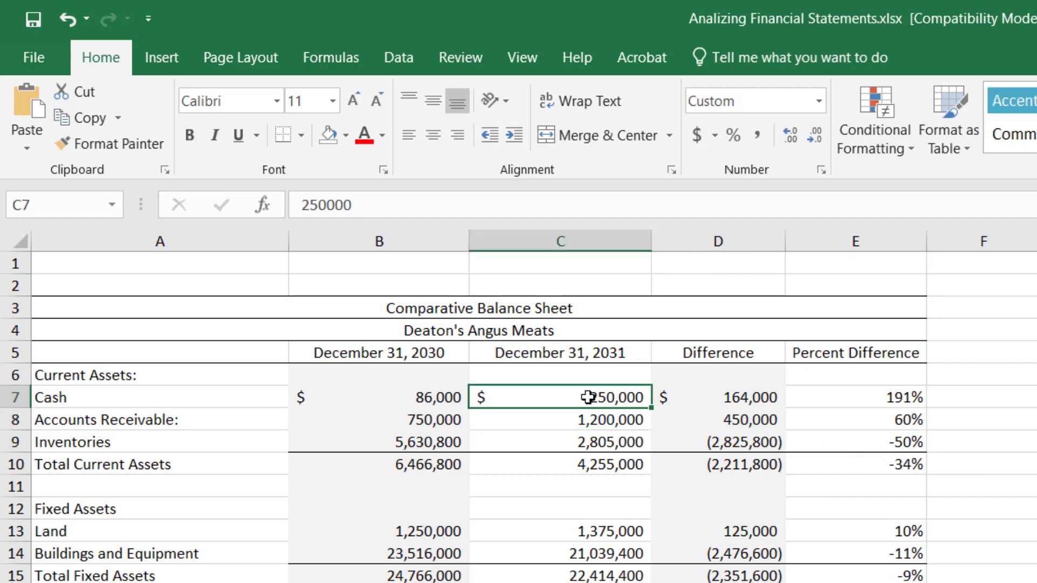
click(892, 444)
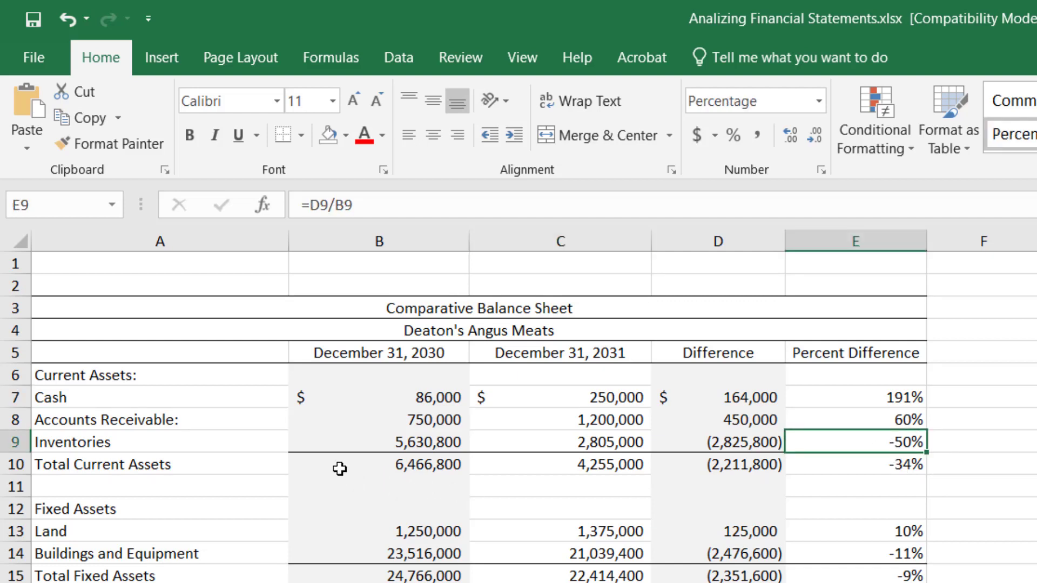
Review the Total Current Assets figures in row 10 and the Total Assets figures in row 19, including the percent difference in E19.
click(377, 468)
drag(376, 467, 875, 467)
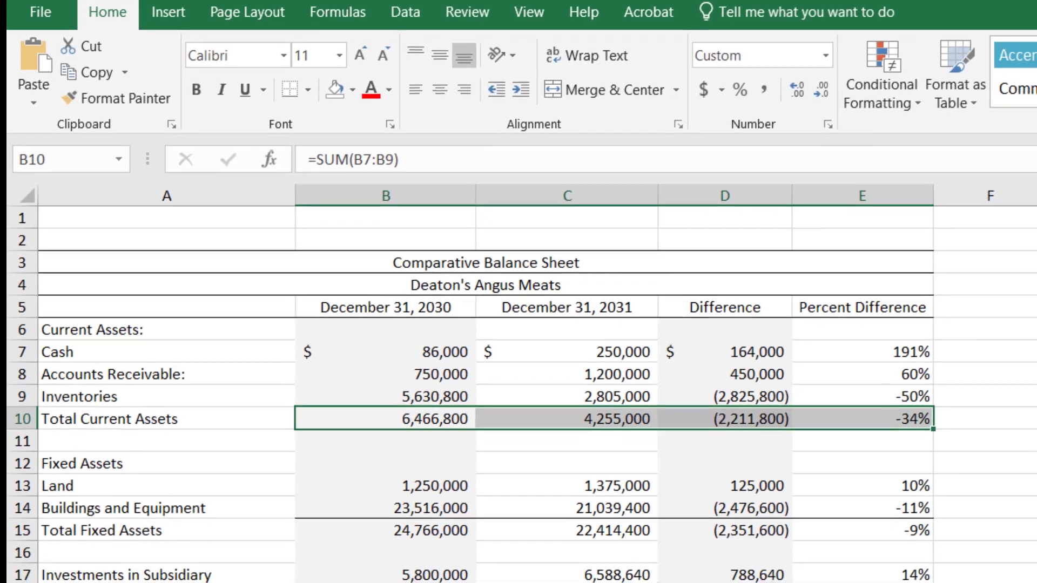
drag(475, 500, 861, 514)
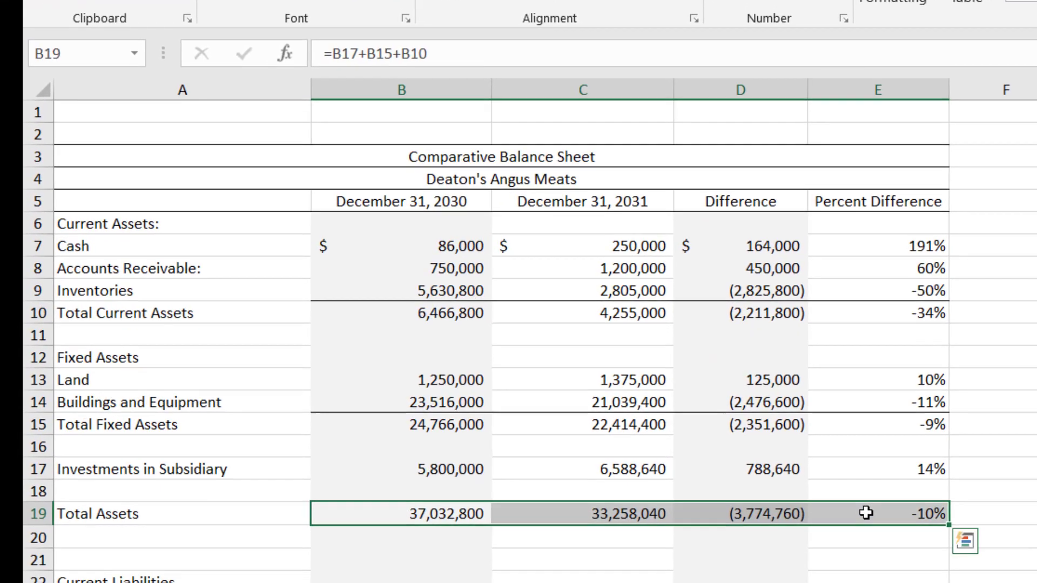
click(871, 514)
click(868, 532)
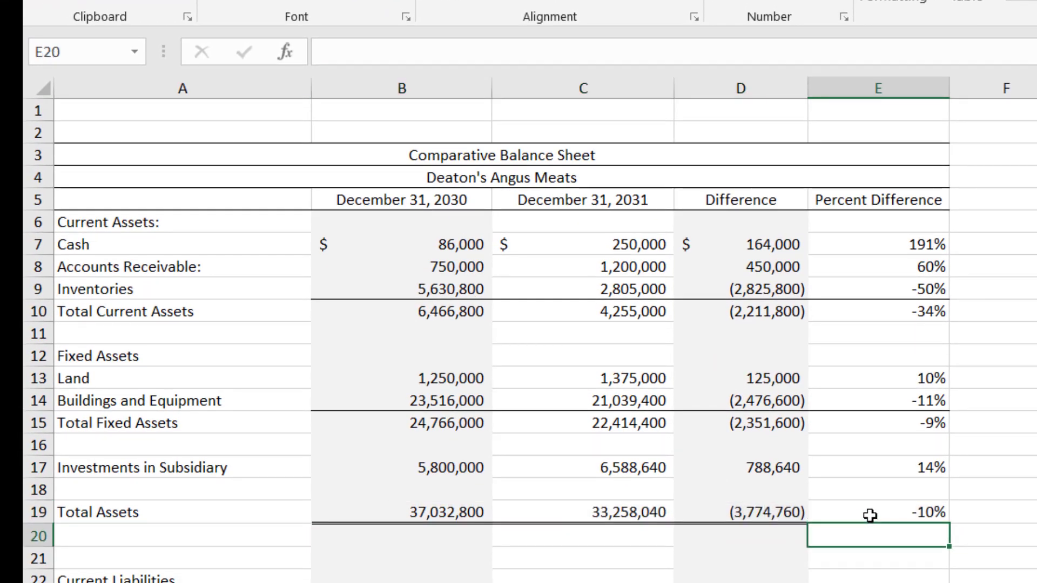
click(870, 513)
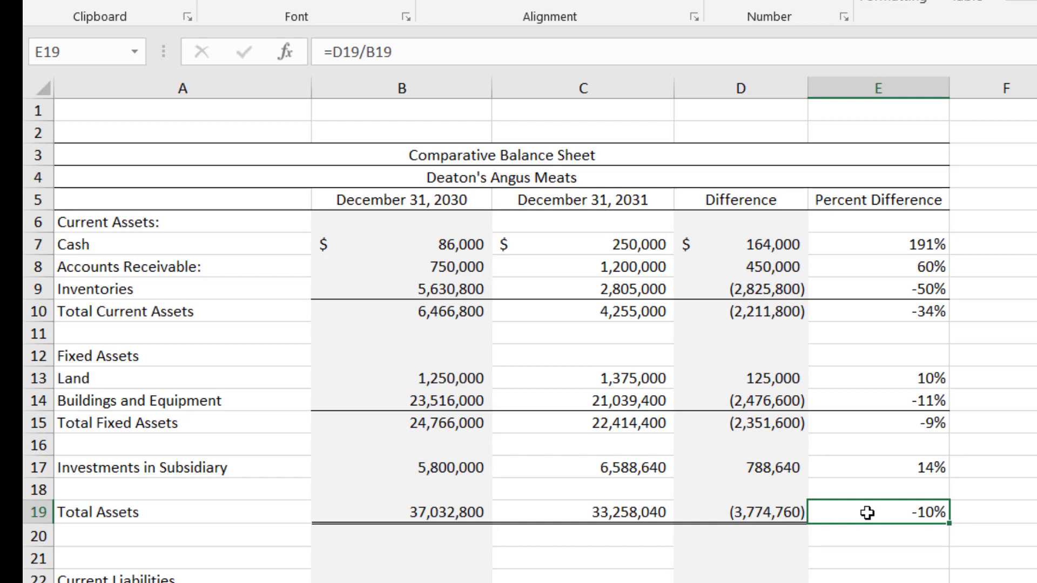
Compare the 2030 and 2031 Inventories balances in B9 and C9, and relate them to the Total Assets figures in row 19.
click(452, 289)
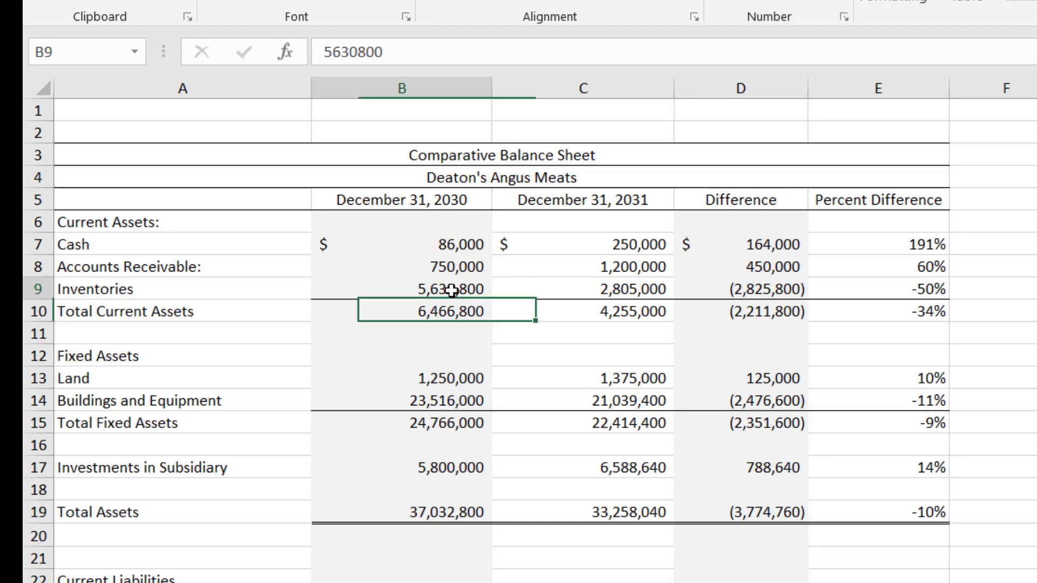
click(646, 290)
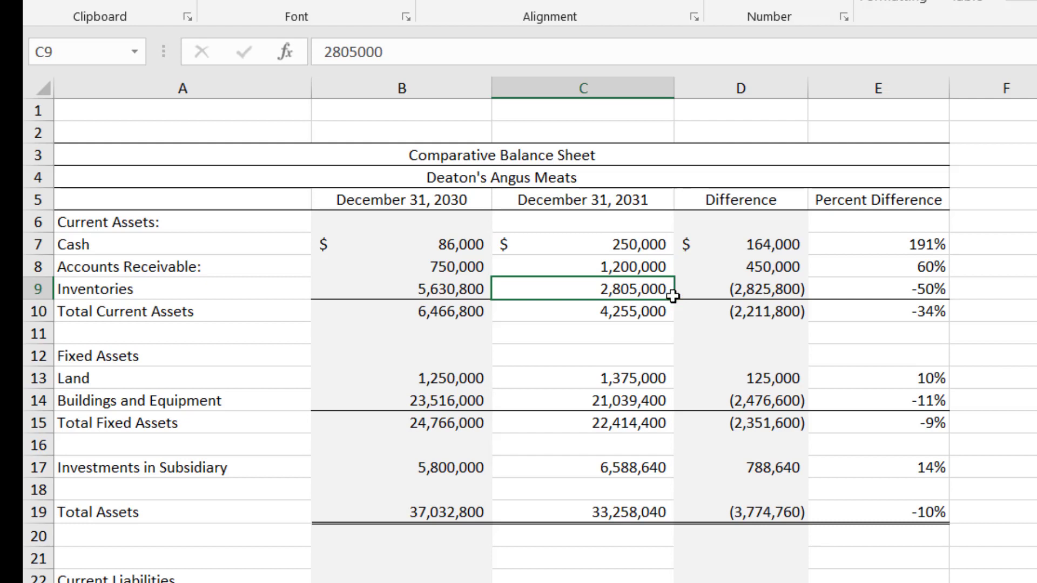
drag(880, 520, 462, 519)
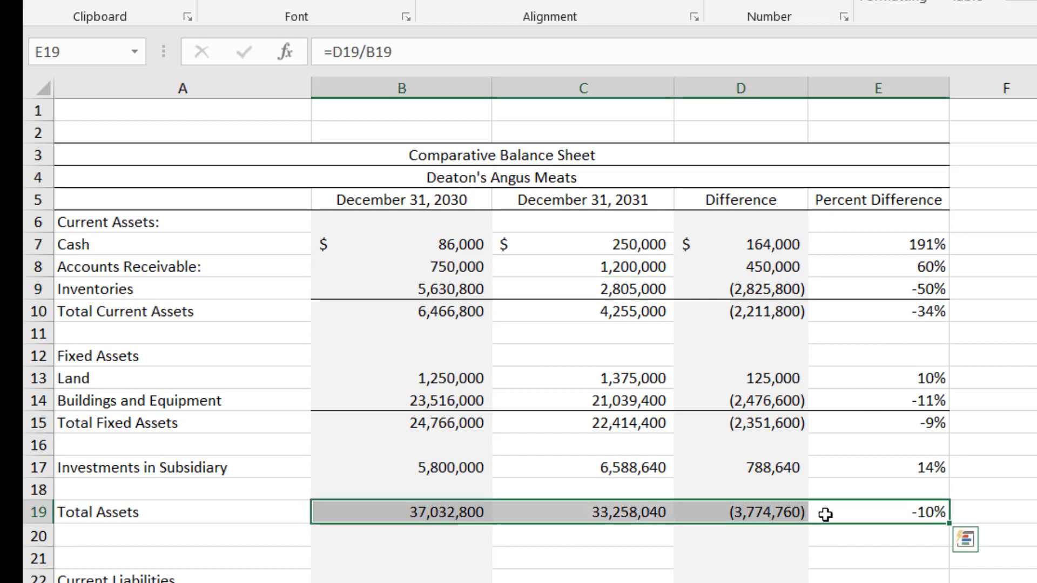
key(Down)
click(878, 508)
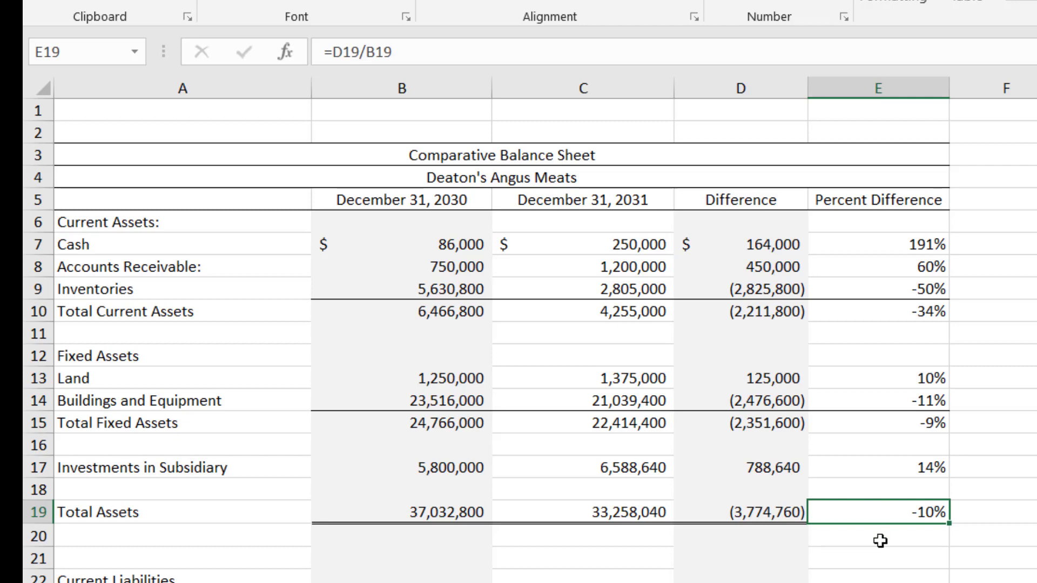
Review the balances, differences and percent differences for Total Liabilities in row 32 and Owner's Equity in row 35.
scroll(880, 540, down, 2)
scroll(880, 540, down, 1)
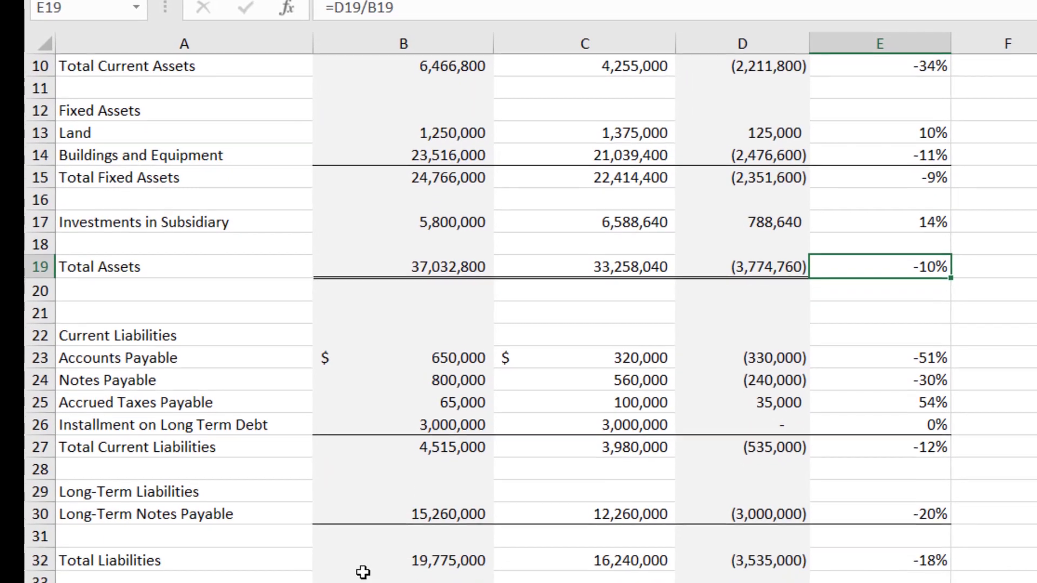
click(392, 527)
drag(392, 527, 815, 525)
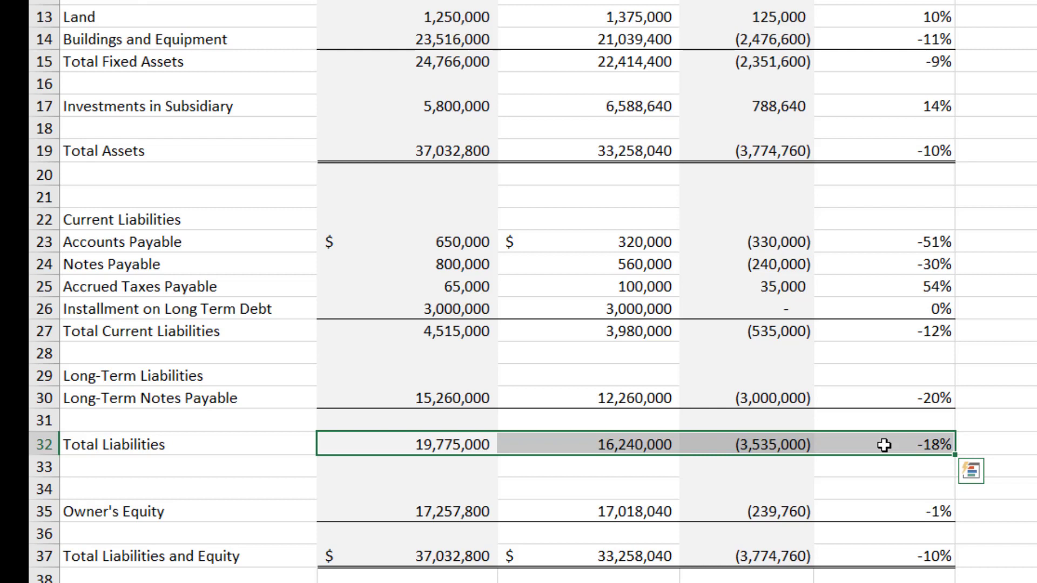
drag(904, 511, 446, 512)
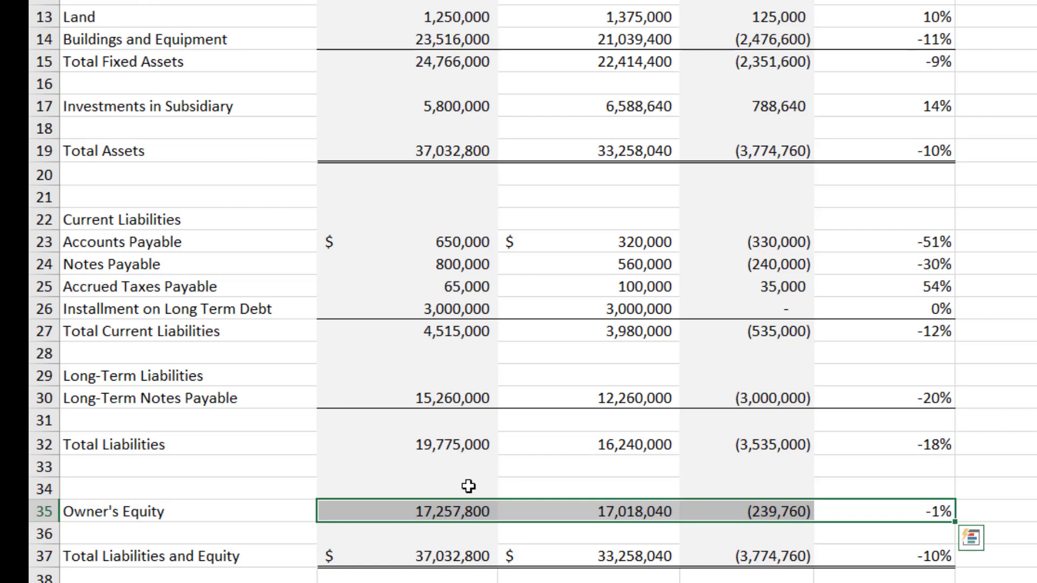
Review the Total Liabilities and Equity balances, difference and percent difference across row 37.
scroll(468, 486, down, 1)
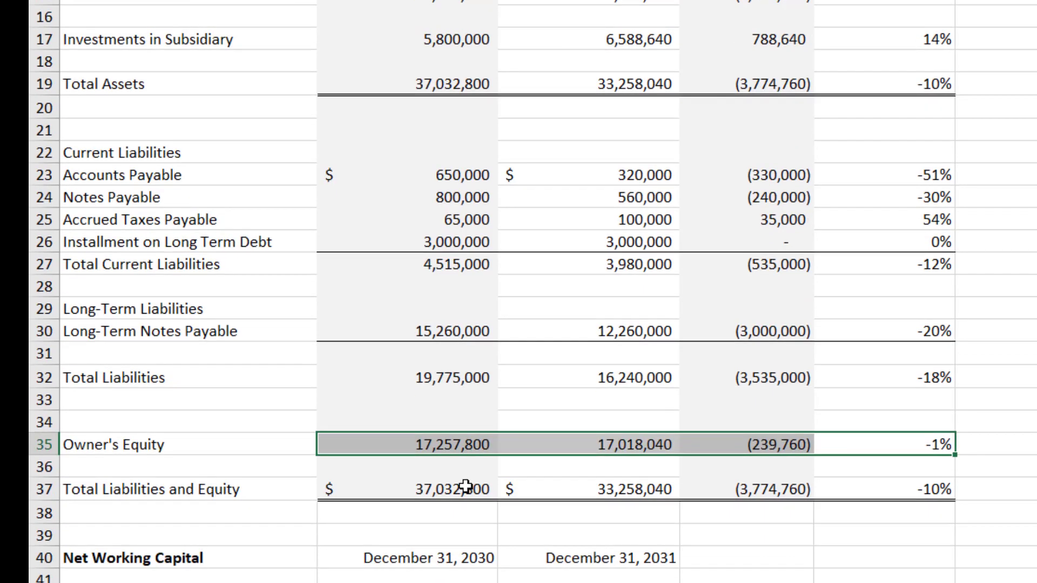
click(392, 489)
drag(392, 489, 865, 492)
key(alt+h)
key(b)
key(b)
click(909, 533)
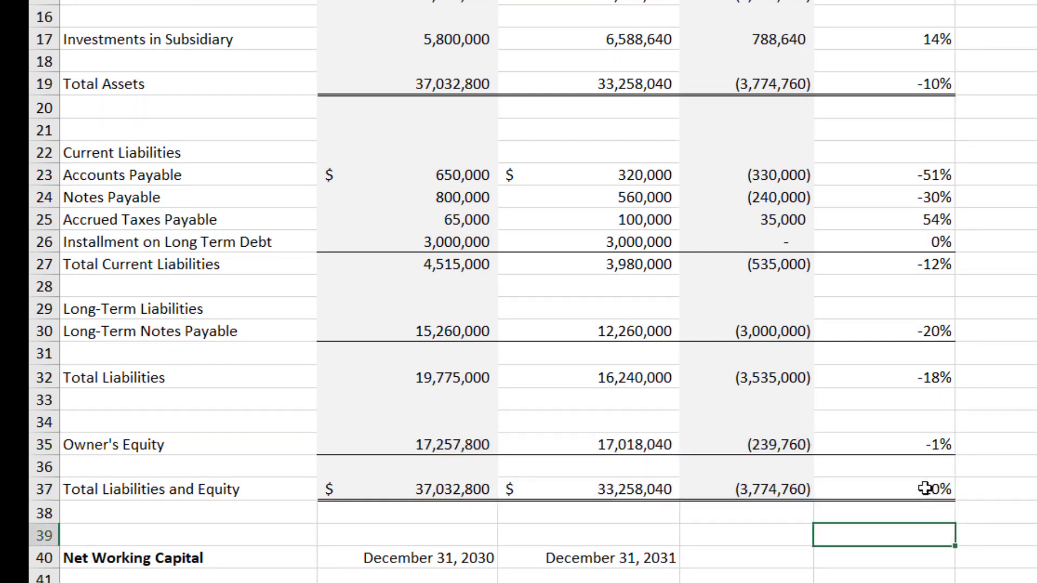
Compare the difference and percent difference of Total Liabilities and Equity in row 37 with those of Total Assets in row 19.
click(924, 490)
click(749, 493)
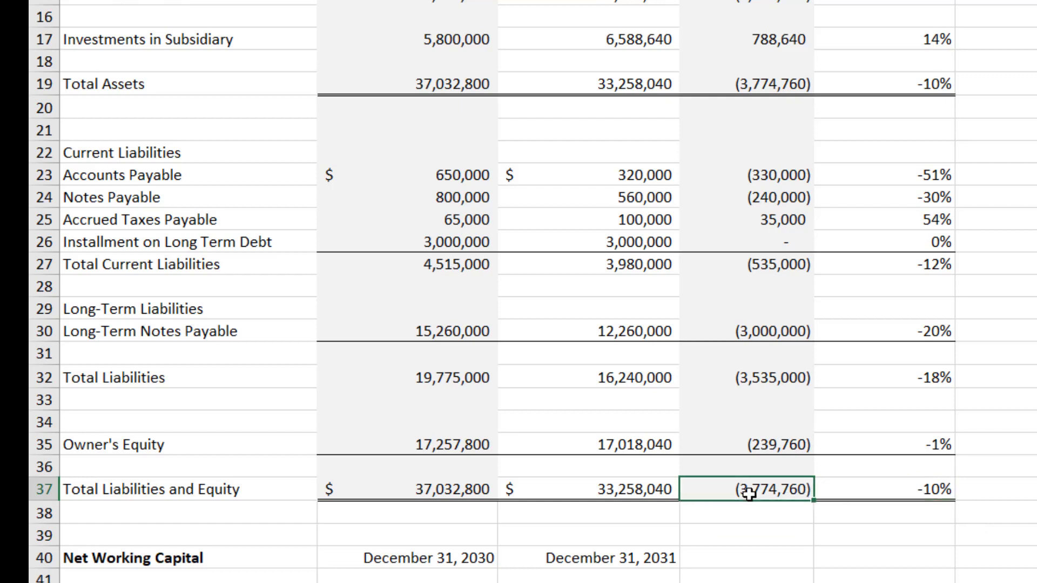
click(770, 125)
click(769, 82)
click(921, 84)
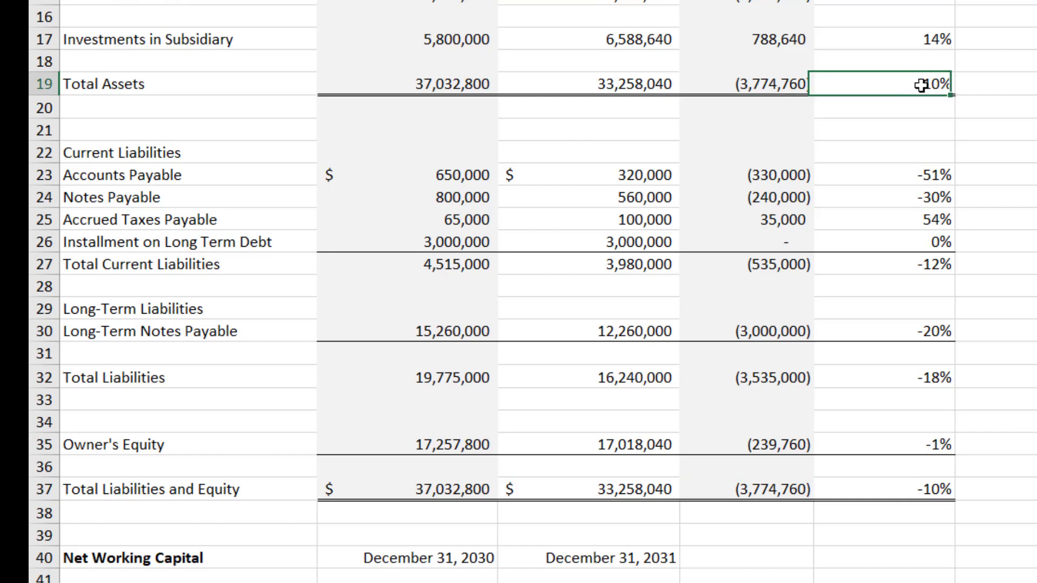
click(923, 493)
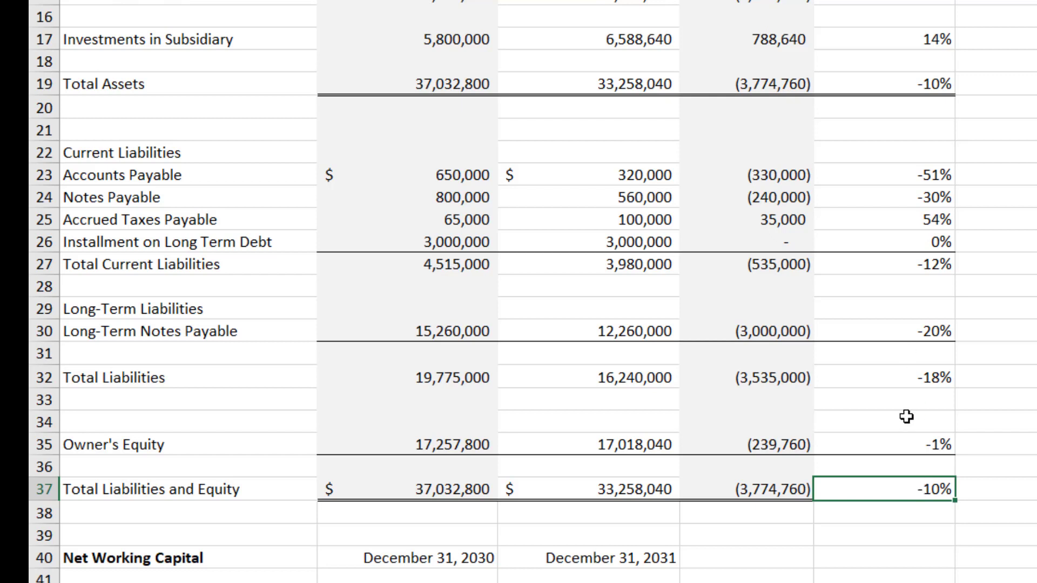
Compare the percent differences of Total Liabilities, Owner's Equity, and Total Liabilities and Equity in E32, E35 and E37.
click(158, 377)
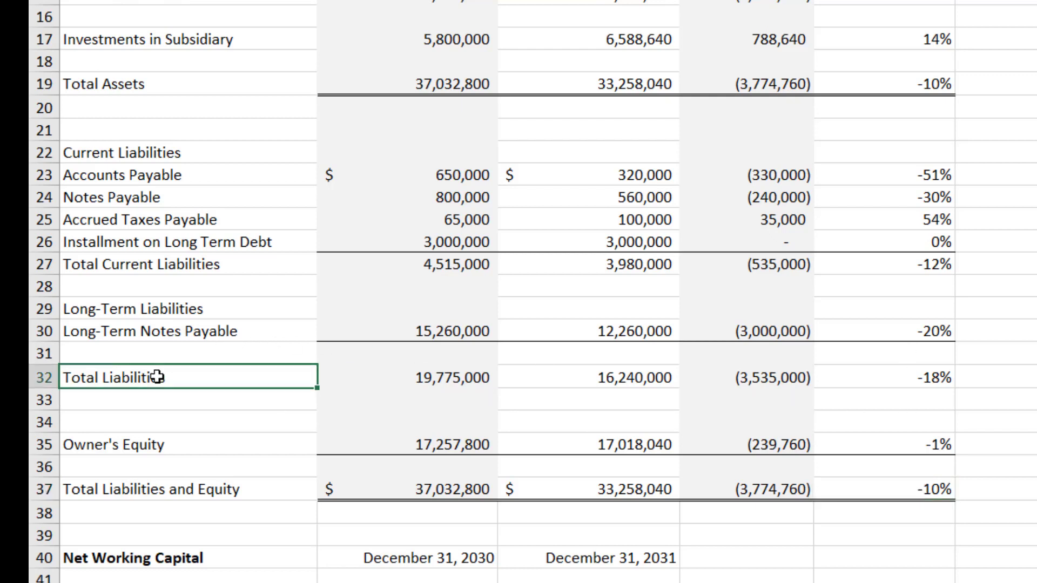
click(912, 378)
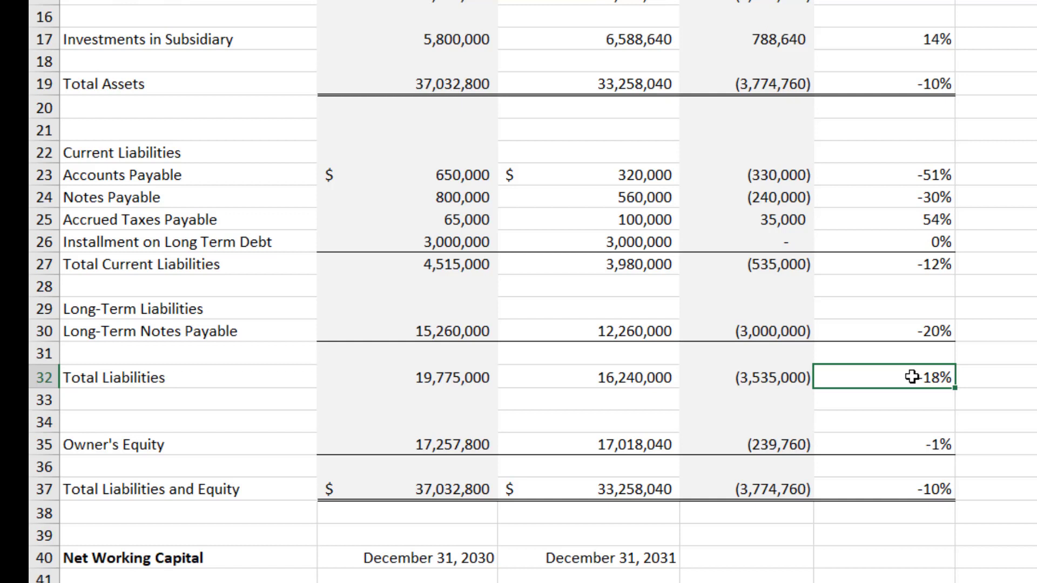
click(924, 445)
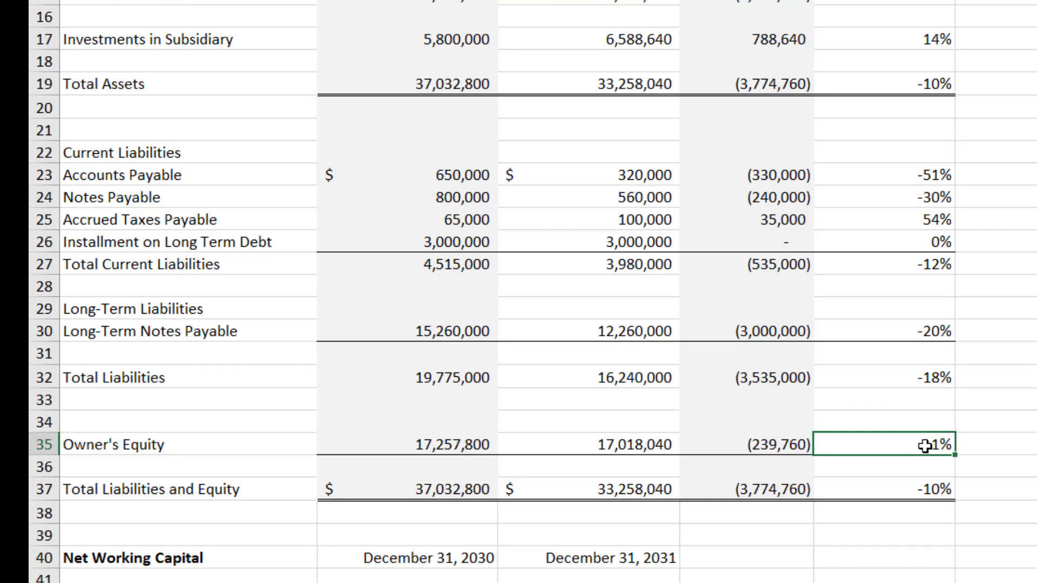
click(903, 491)
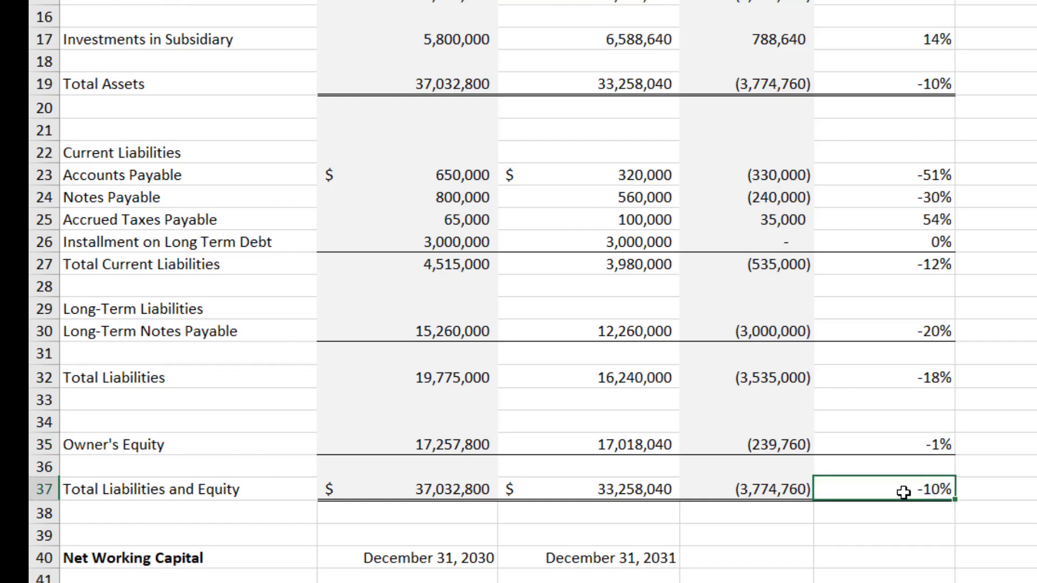
drag(903, 491, 438, 464)
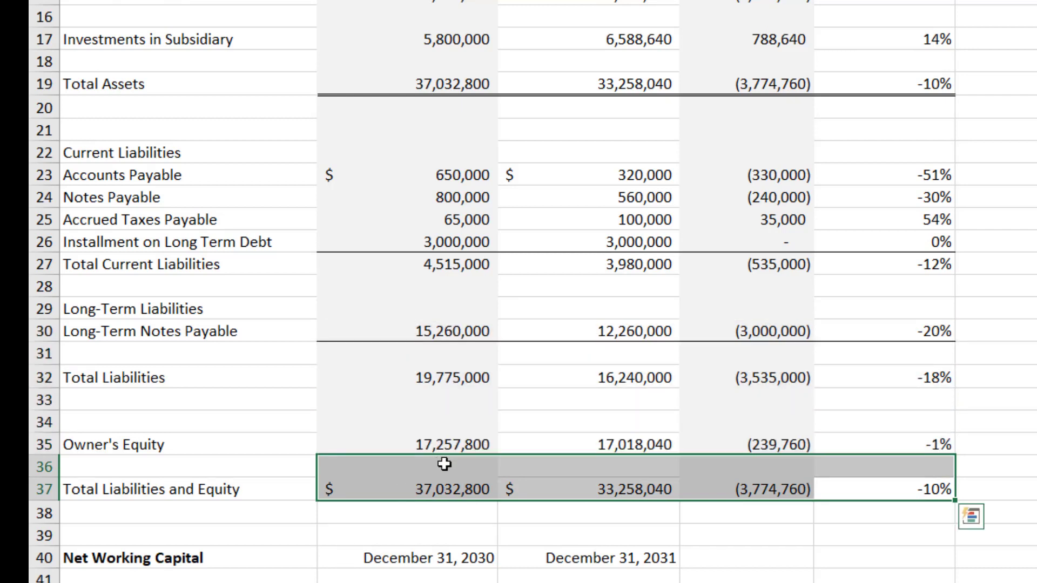
click(835, 526)
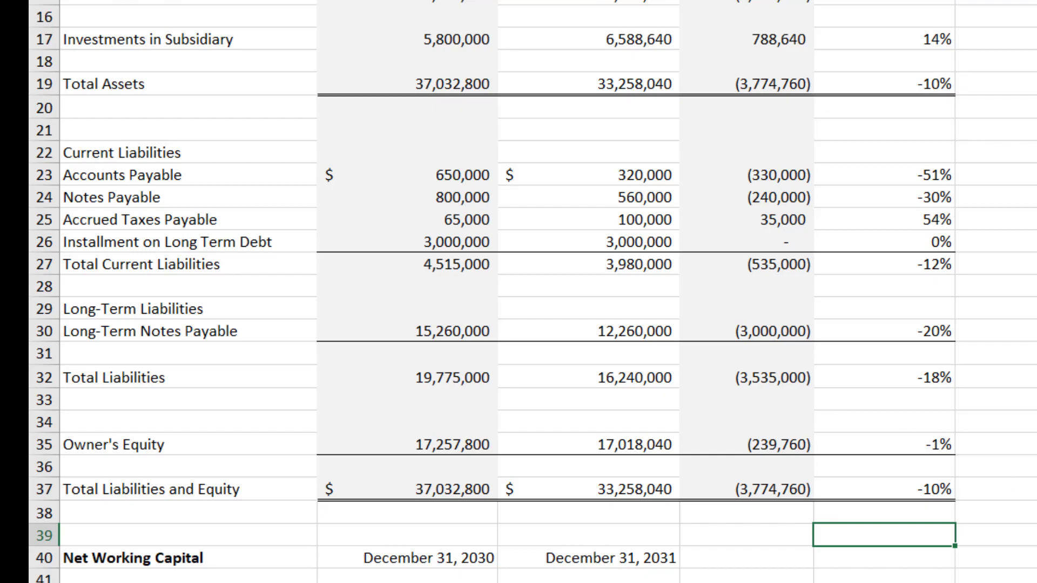
Look over the Income Statement beside the balance sheet, including its December 31, 2030 and December 31, 2031 column groups.
scroll(518, 292, up, 4)
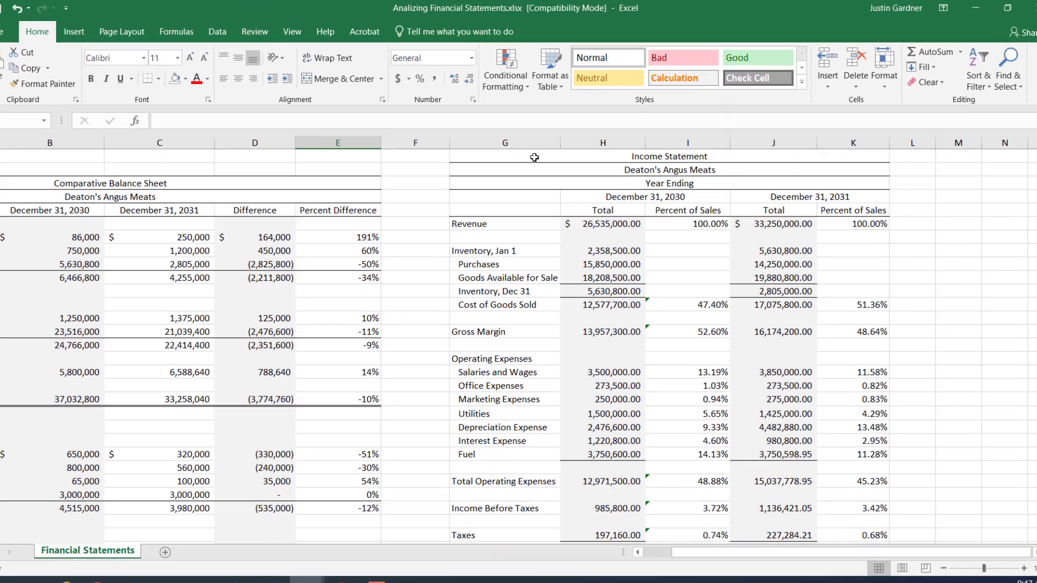
drag(574, 172, 795, 310)
drag(709, 210, 718, 296)
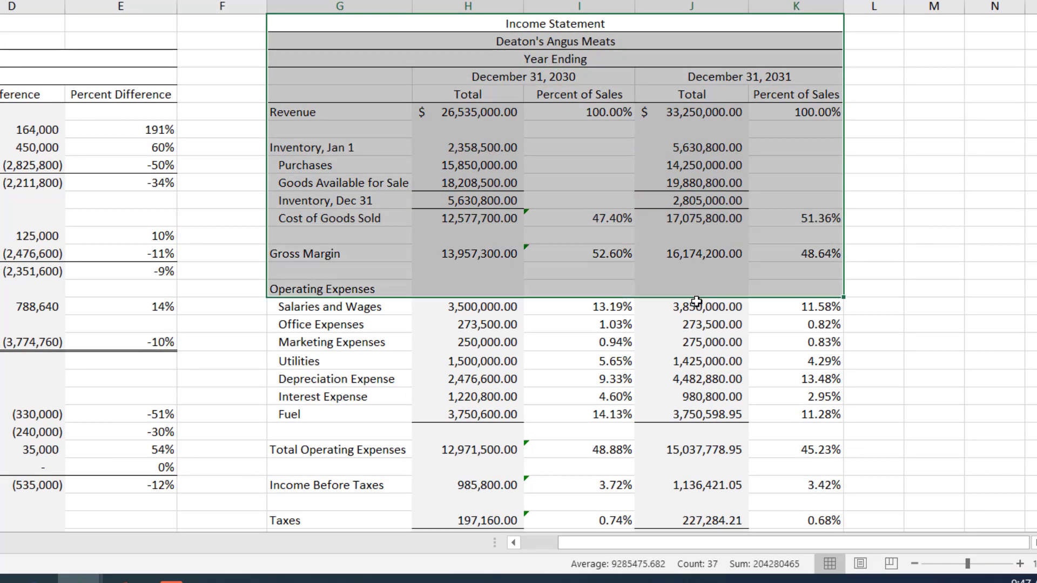
scroll(707, 299, down, 2)
scroll(697, 301, up, 2)
click(701, 272)
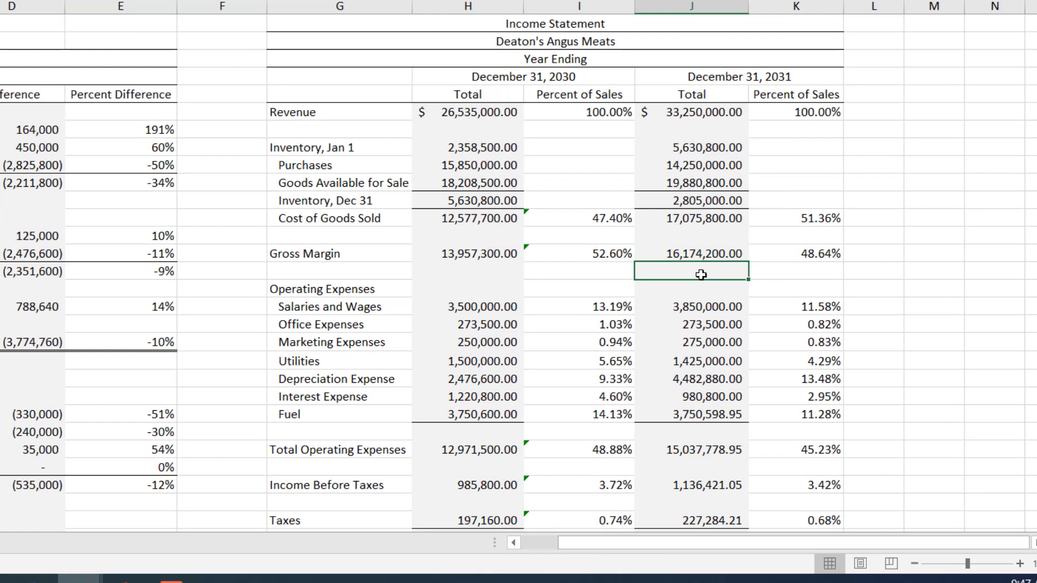
click(482, 77)
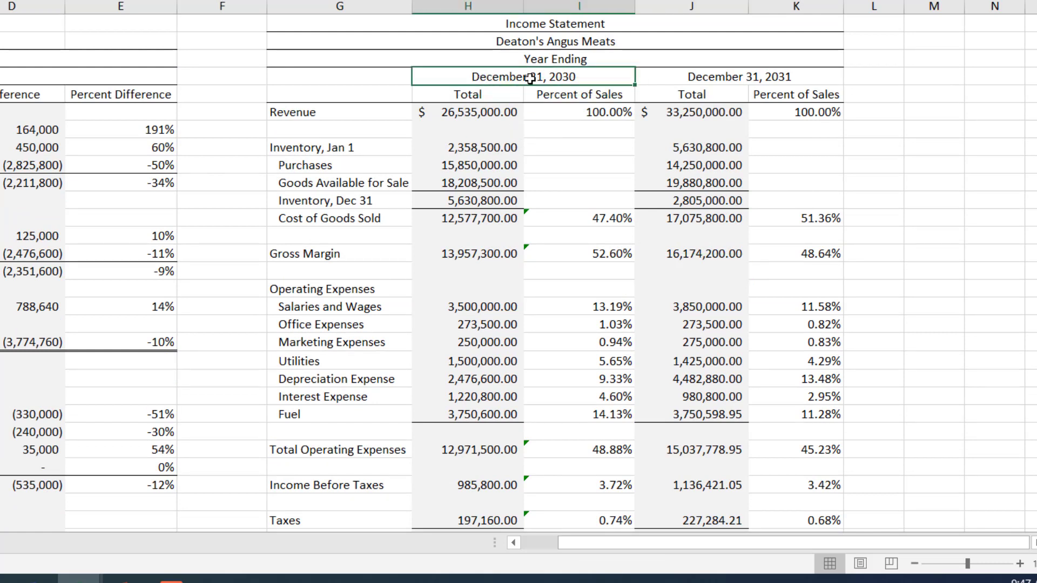
click(691, 78)
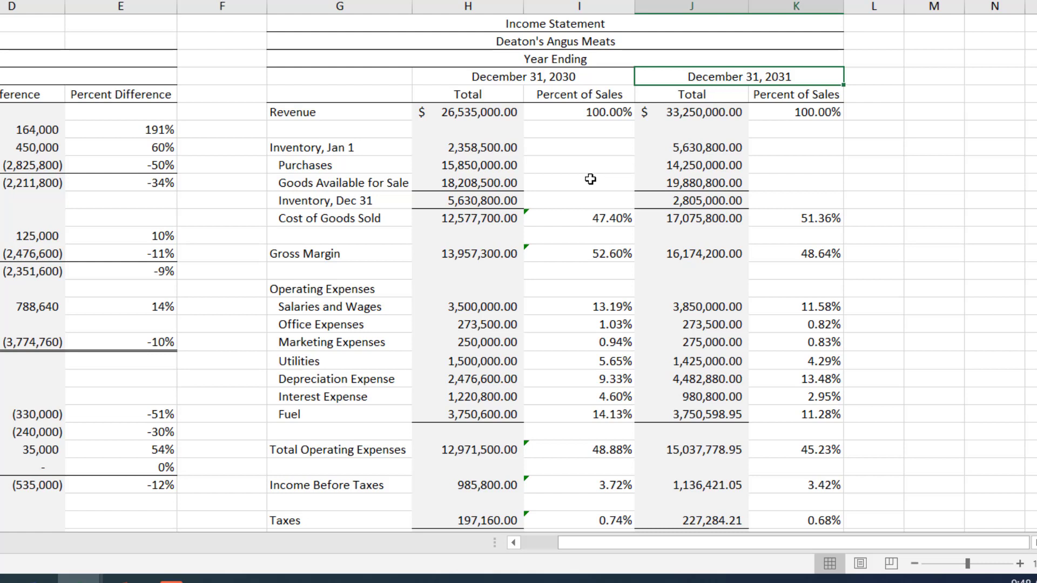
Examine the 2030 Revenue total in H6 together with its percent of sales in I6.
click(576, 116)
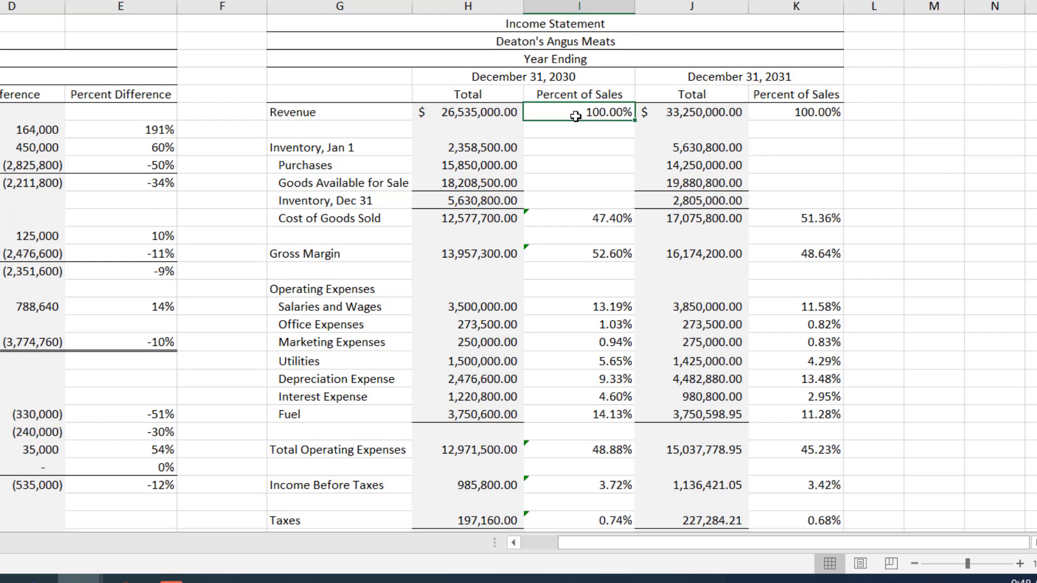
click(572, 129)
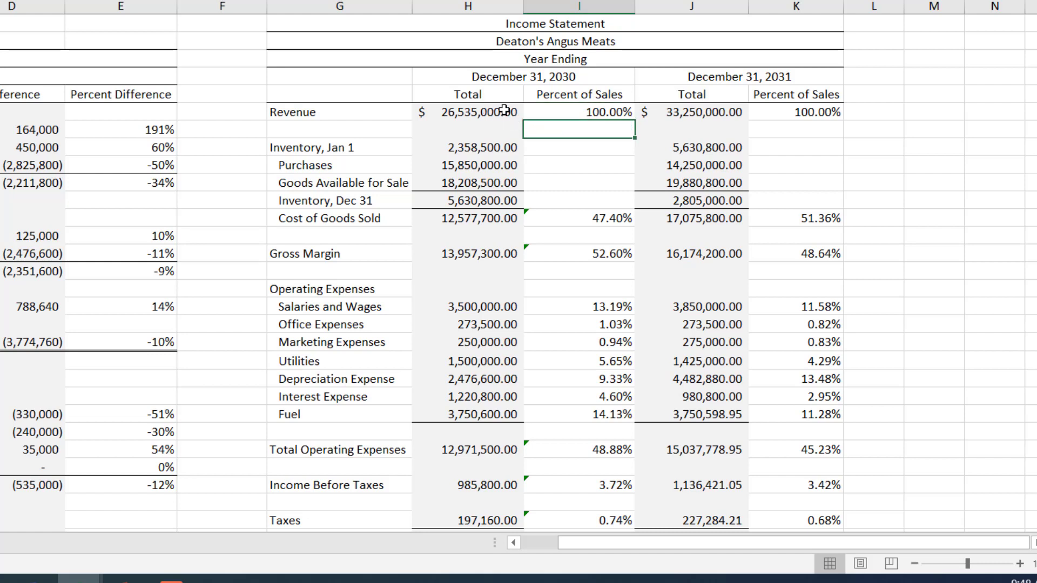
click(582, 114)
click(486, 112)
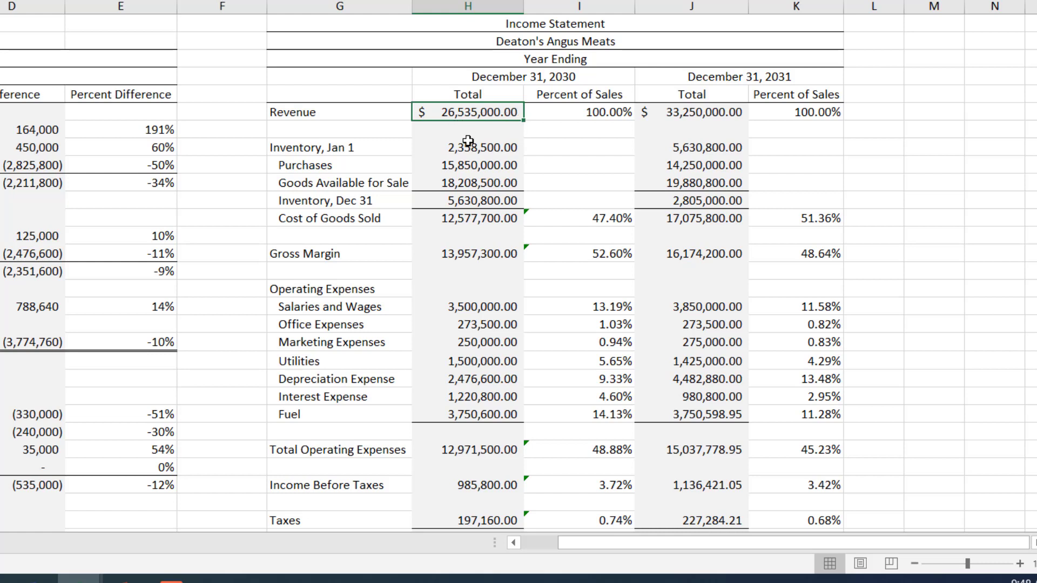
click(467, 143)
click(470, 112)
click(602, 109)
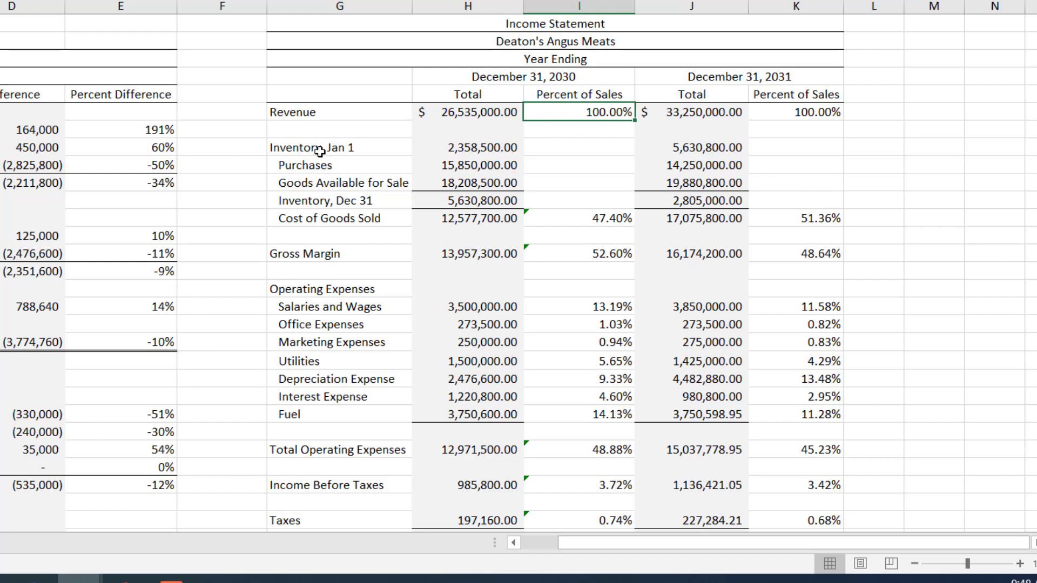
Compare the 2030 and 2031 percent of sales figures for Cost of Goods Sold and Gross Margin.
drag(318, 152, 311, 216)
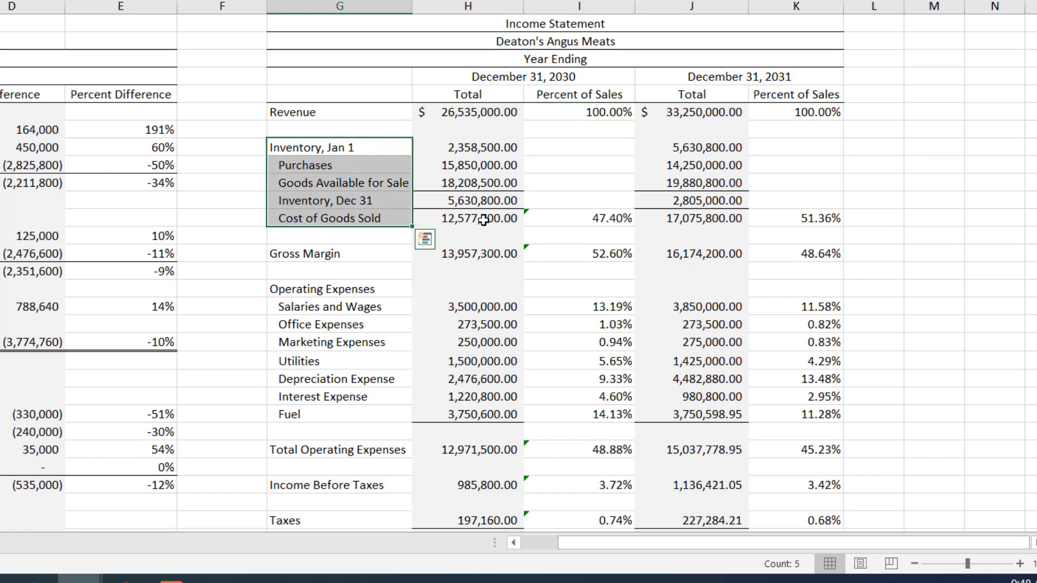
click(609, 219)
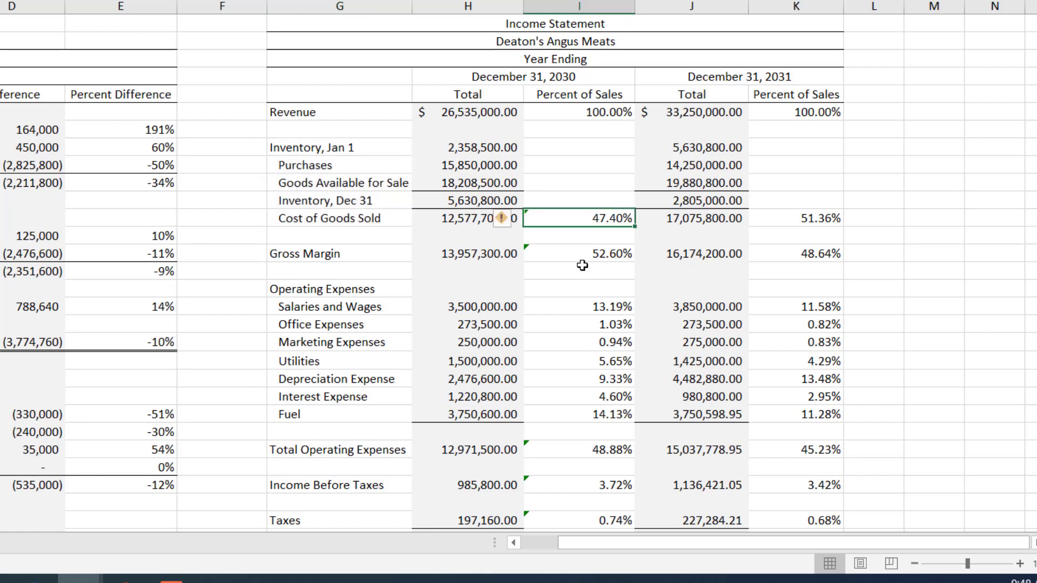
click(814, 217)
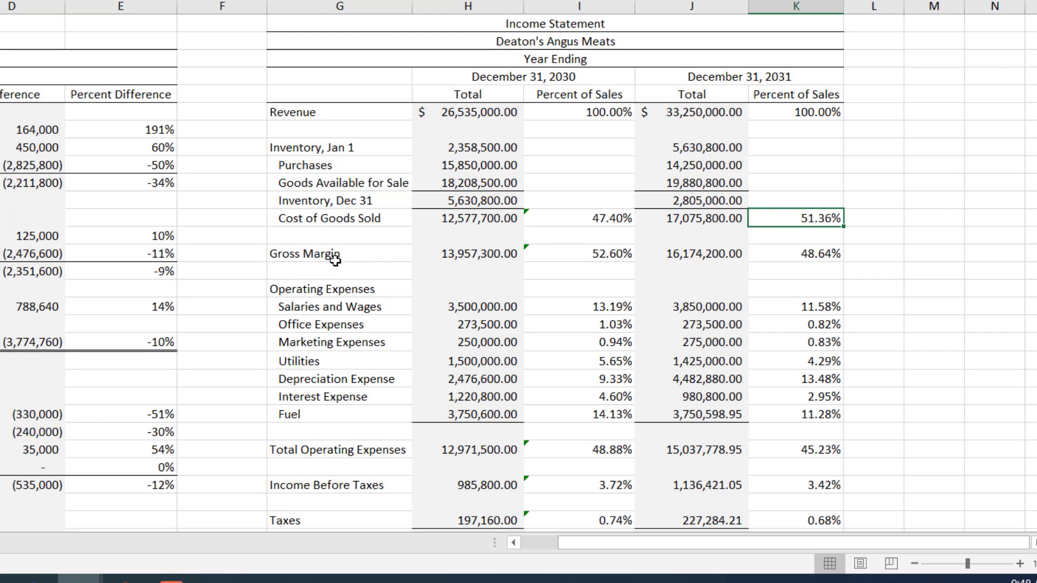
click(586, 255)
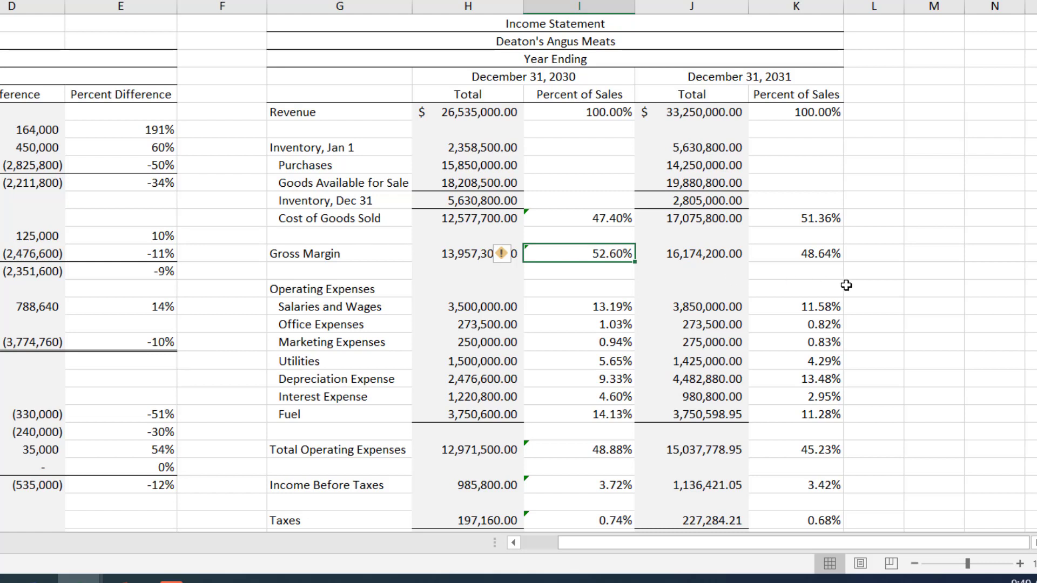
click(816, 255)
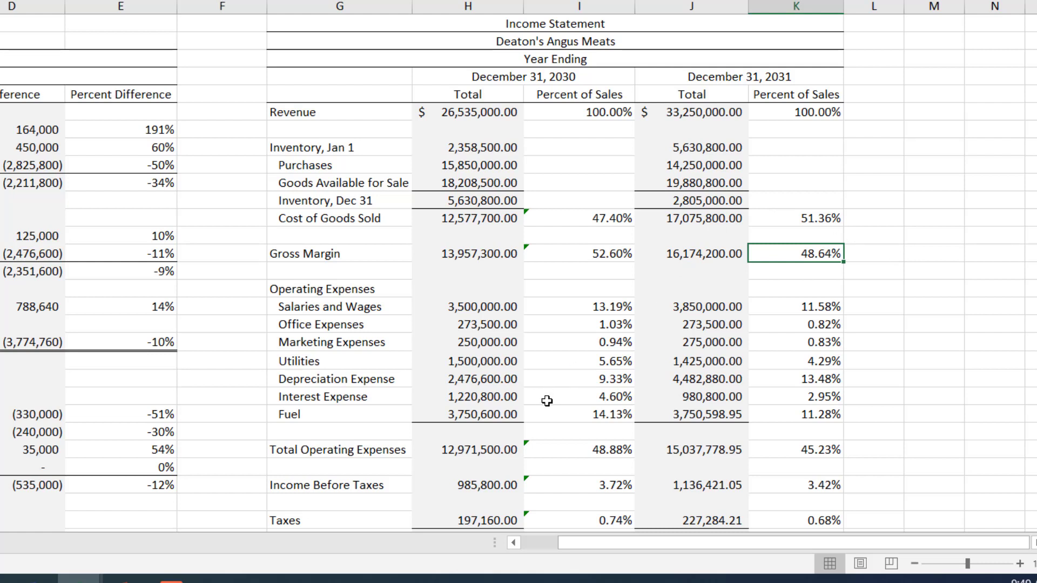
Examine the 2030 percent of sales figures for Total Operating Expenses and Income Before Taxes.
click(581, 452)
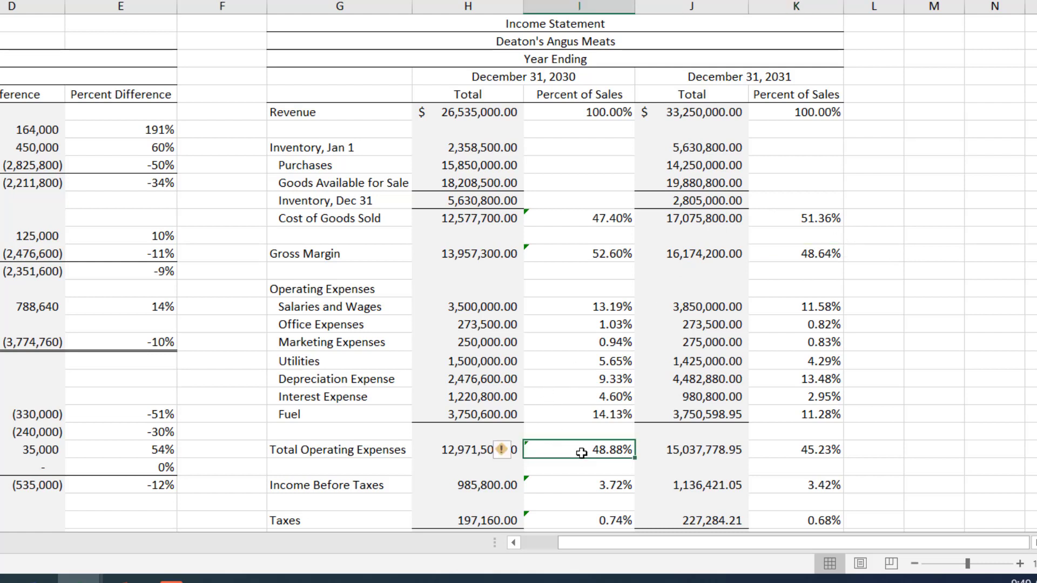
click(582, 484)
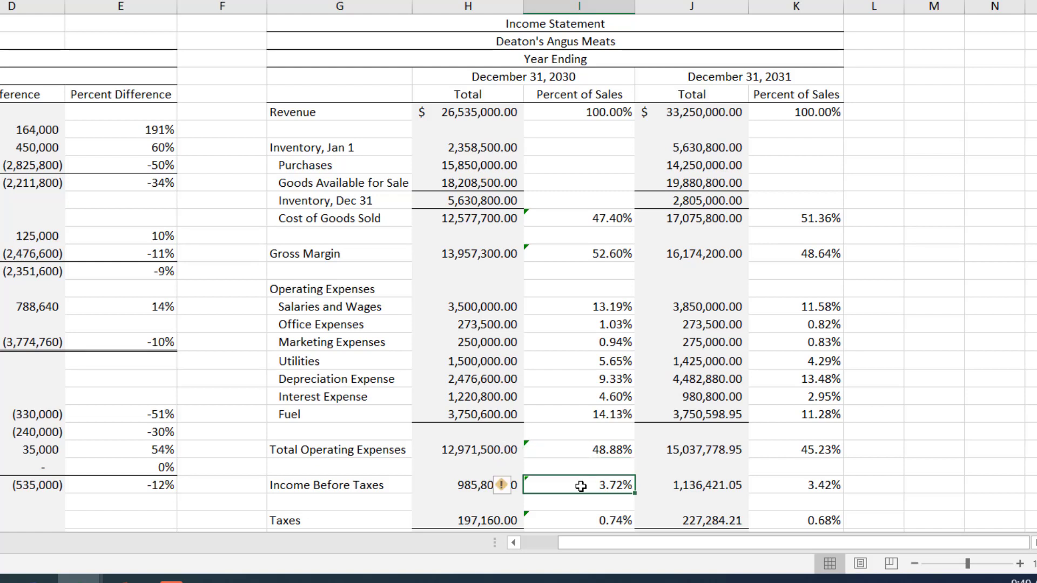
click(578, 453)
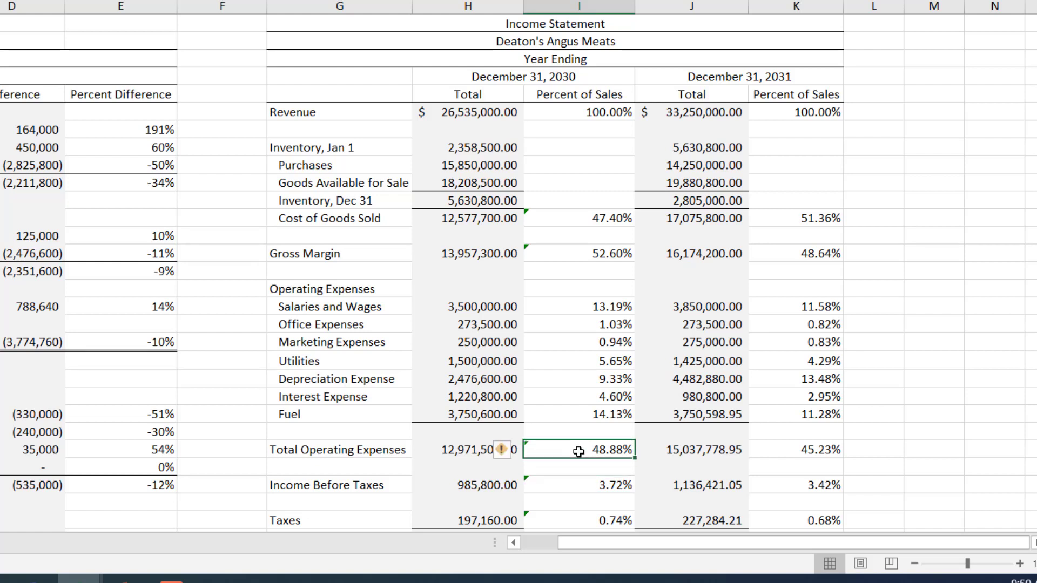
Check the 2031 Total Operating Expenses percent of sales, and compare Income Before Taxes percentages and totals for 2030 and 2031.
click(827, 448)
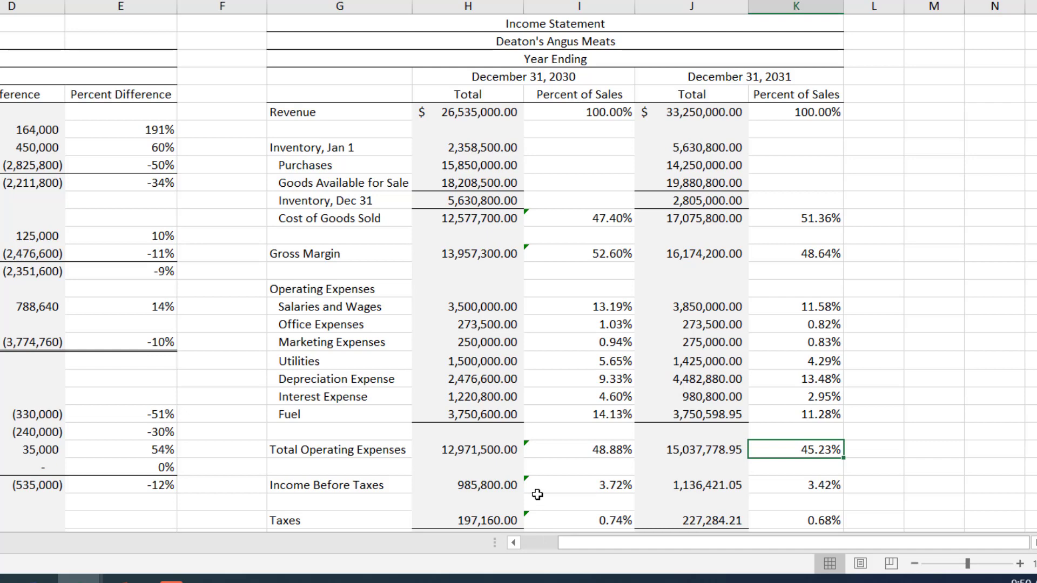
scroll(538, 496, down, 1)
click(585, 433)
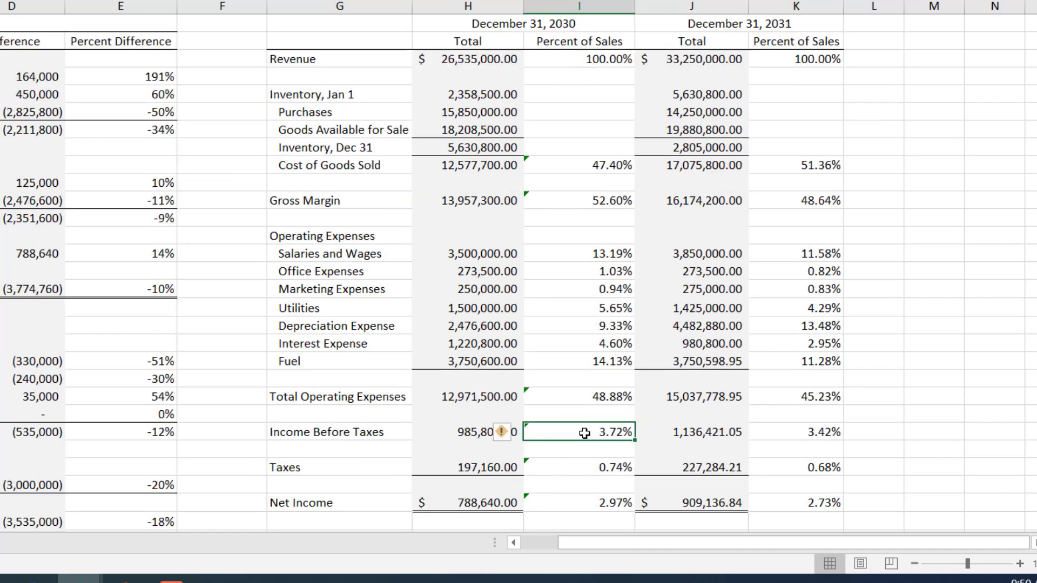
click(810, 431)
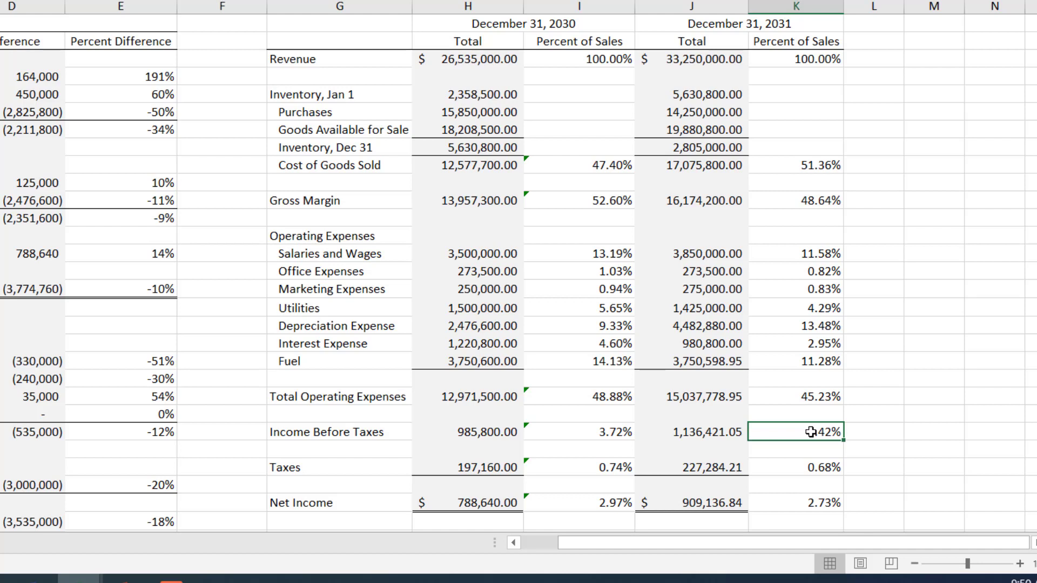
click(599, 435)
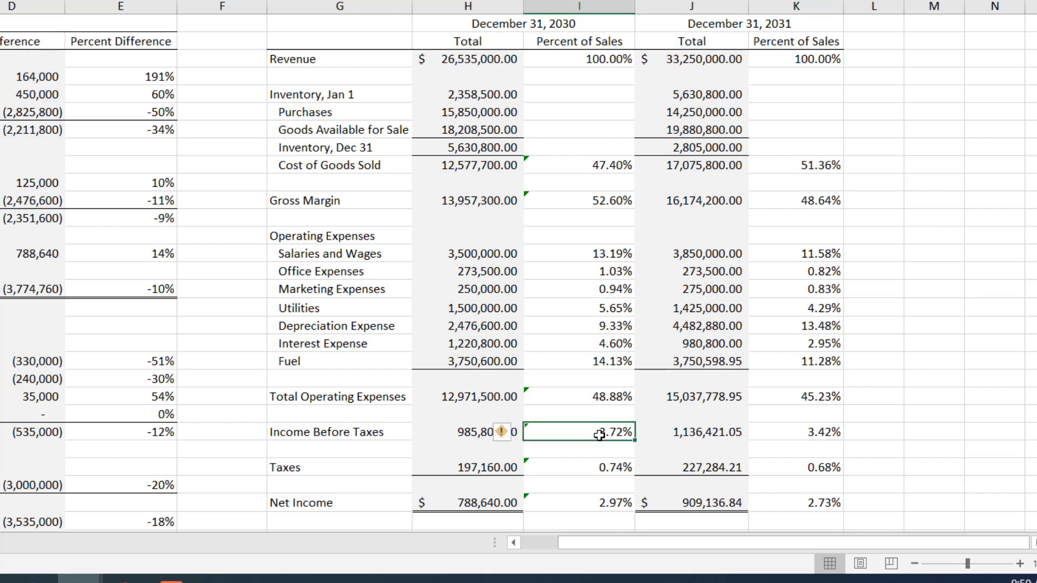
click(825, 435)
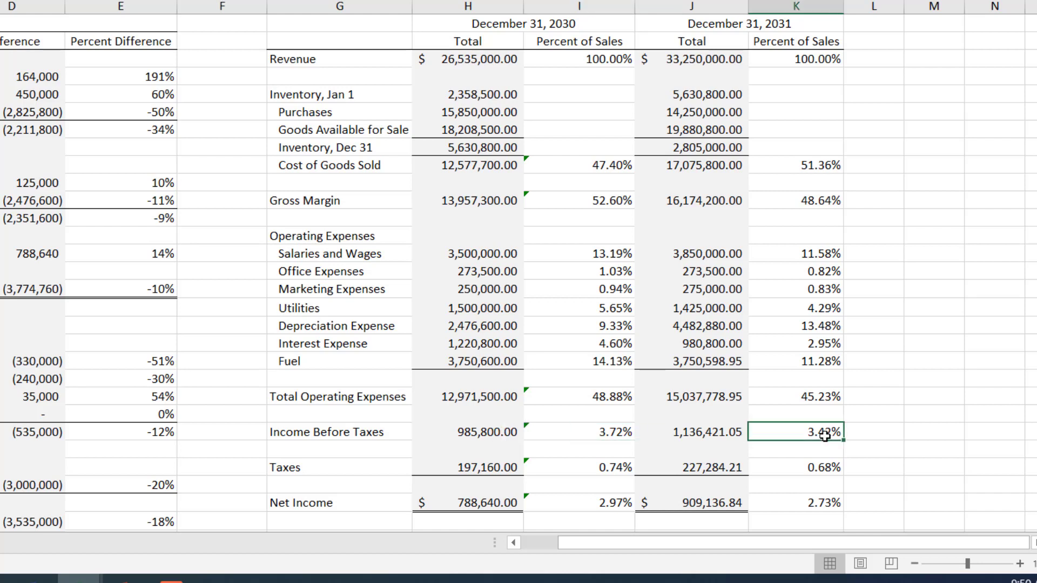
click(456, 435)
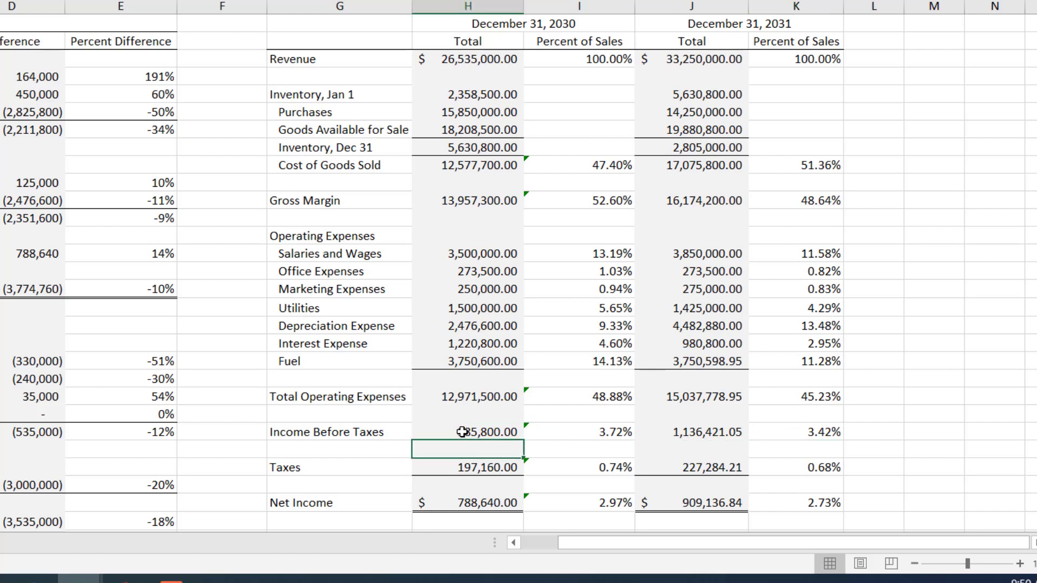
click(710, 430)
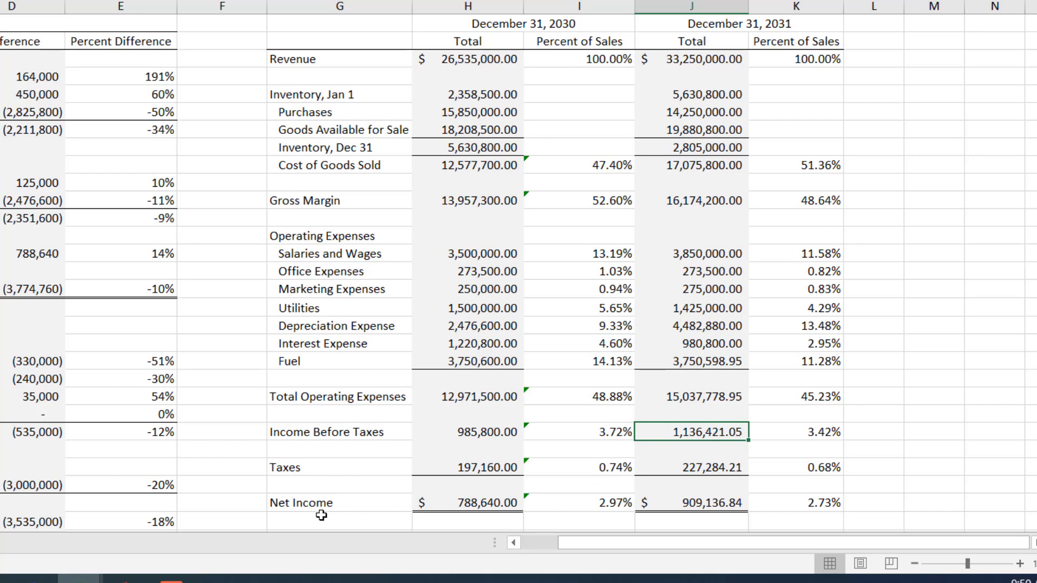
Compare the Net Income totals and percent of sales figures for 2030 and 2031.
drag(303, 505, 831, 502)
scroll(869, 498, down, 1)
click(610, 503)
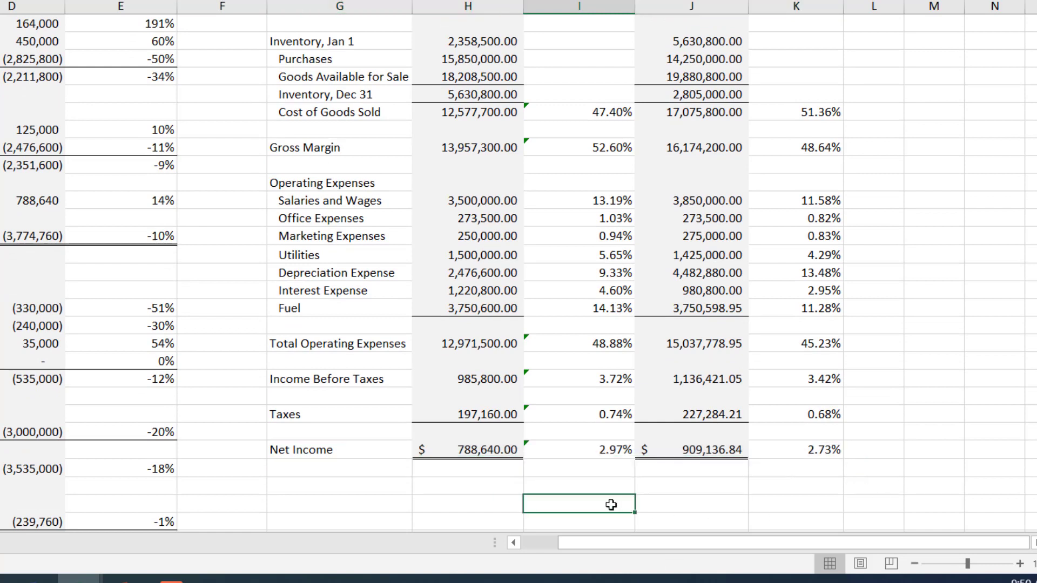
click(529, 451)
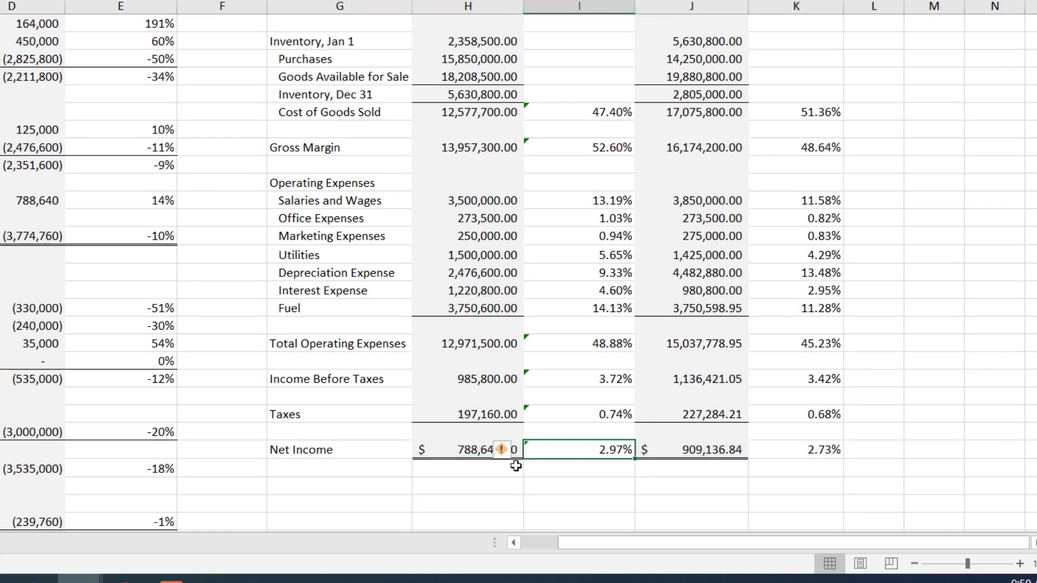
click(454, 453)
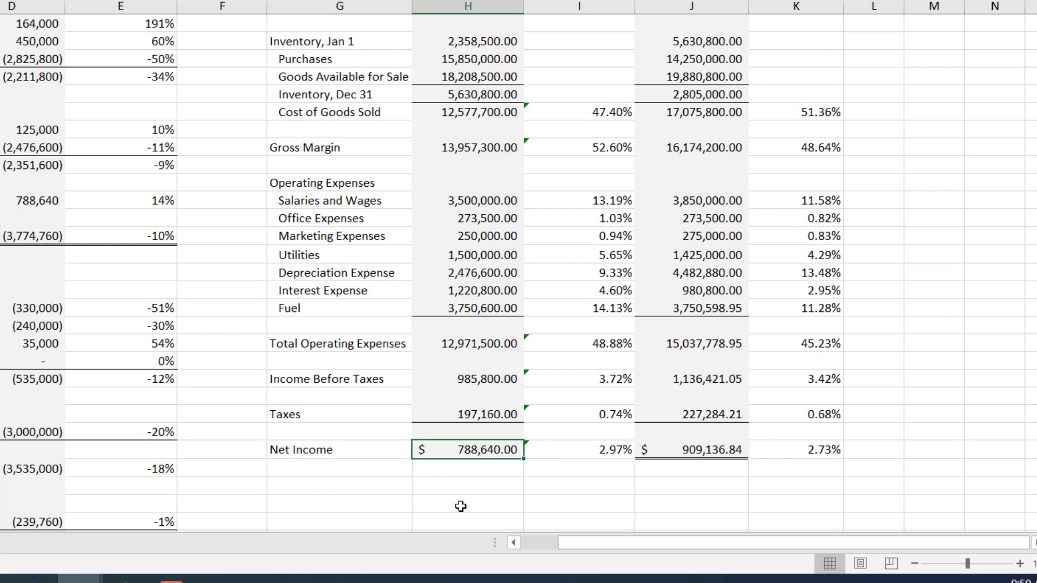
click(705, 456)
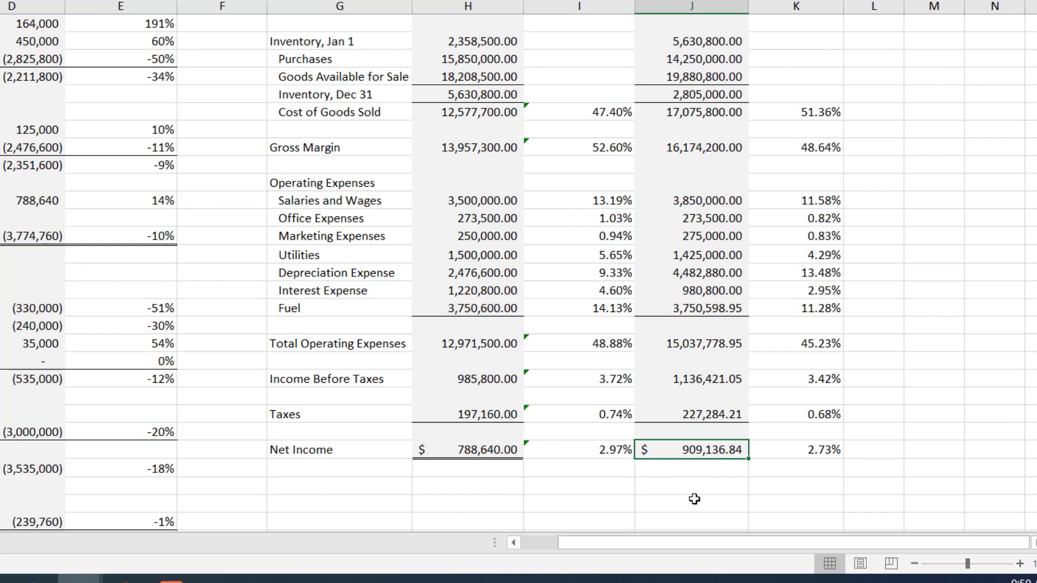
click(606, 450)
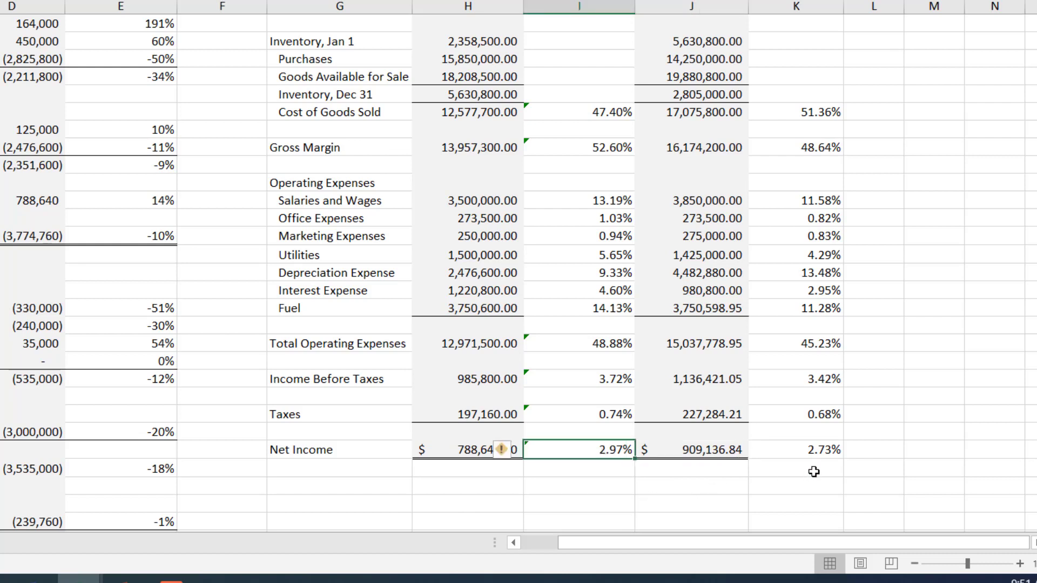
click(823, 453)
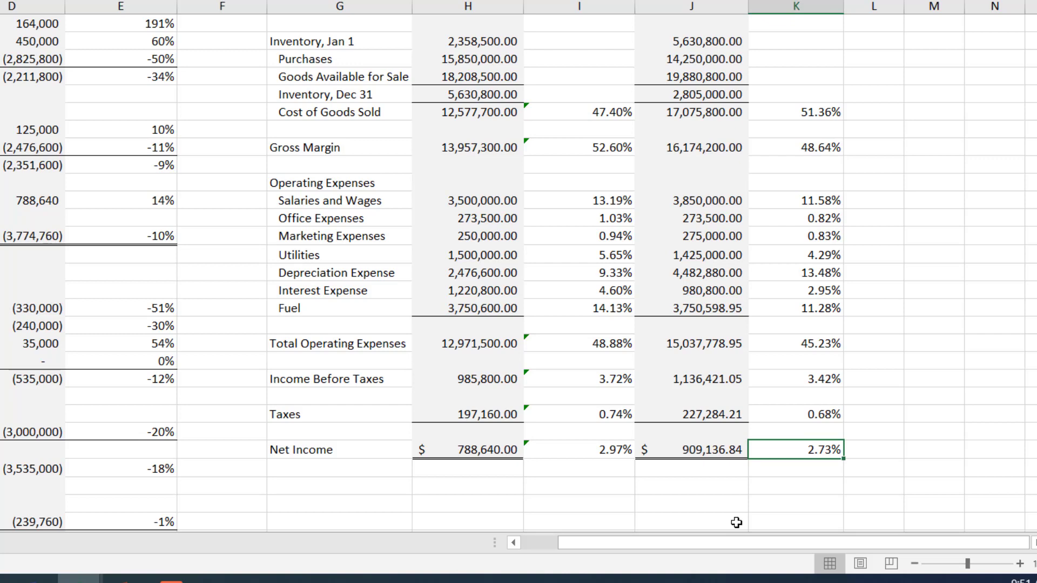
Bring the comparative balance sheet's difference columns back into view beside the start of the Income Statement.
drag(736, 544, 593, 545)
scroll(508, 469, up, 2)
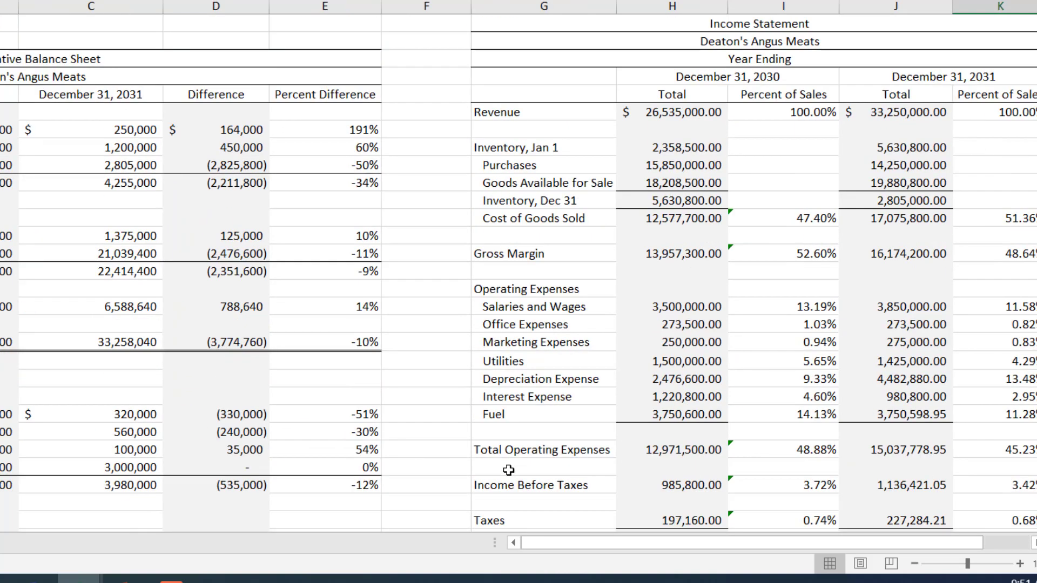